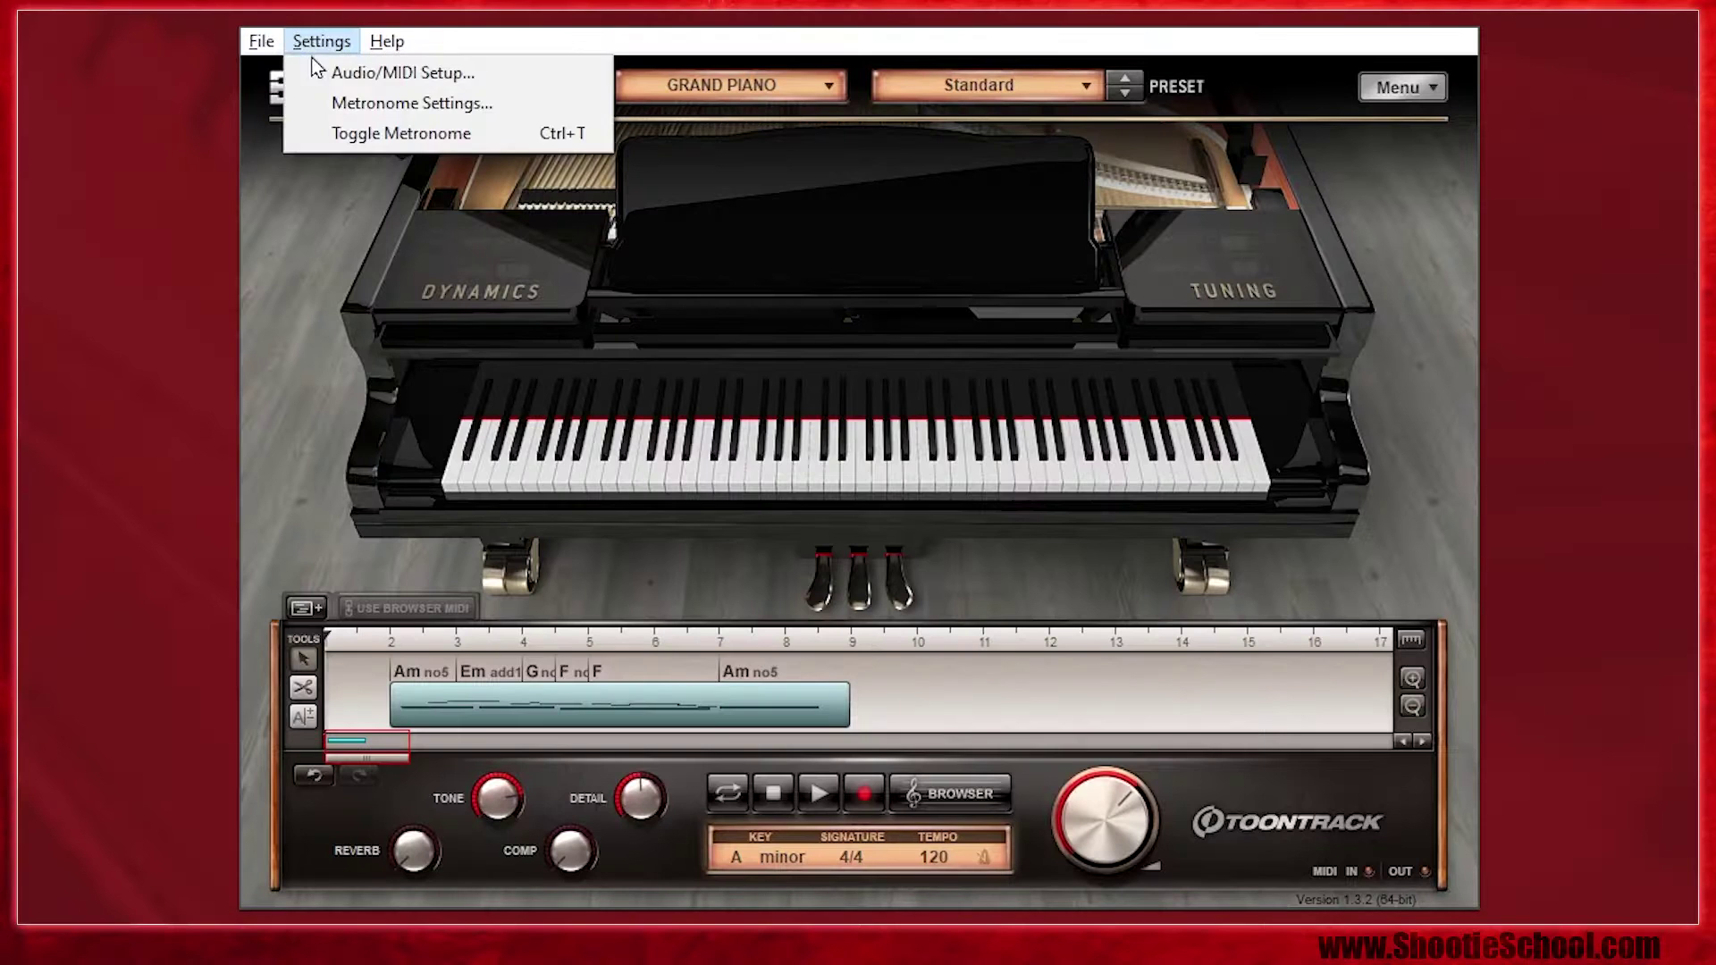
Enable the LPK25 keyboard as the MIDI input device in Audio/MIDI Setup.
{"action": "left_click", "coordinate": [322, 72]}
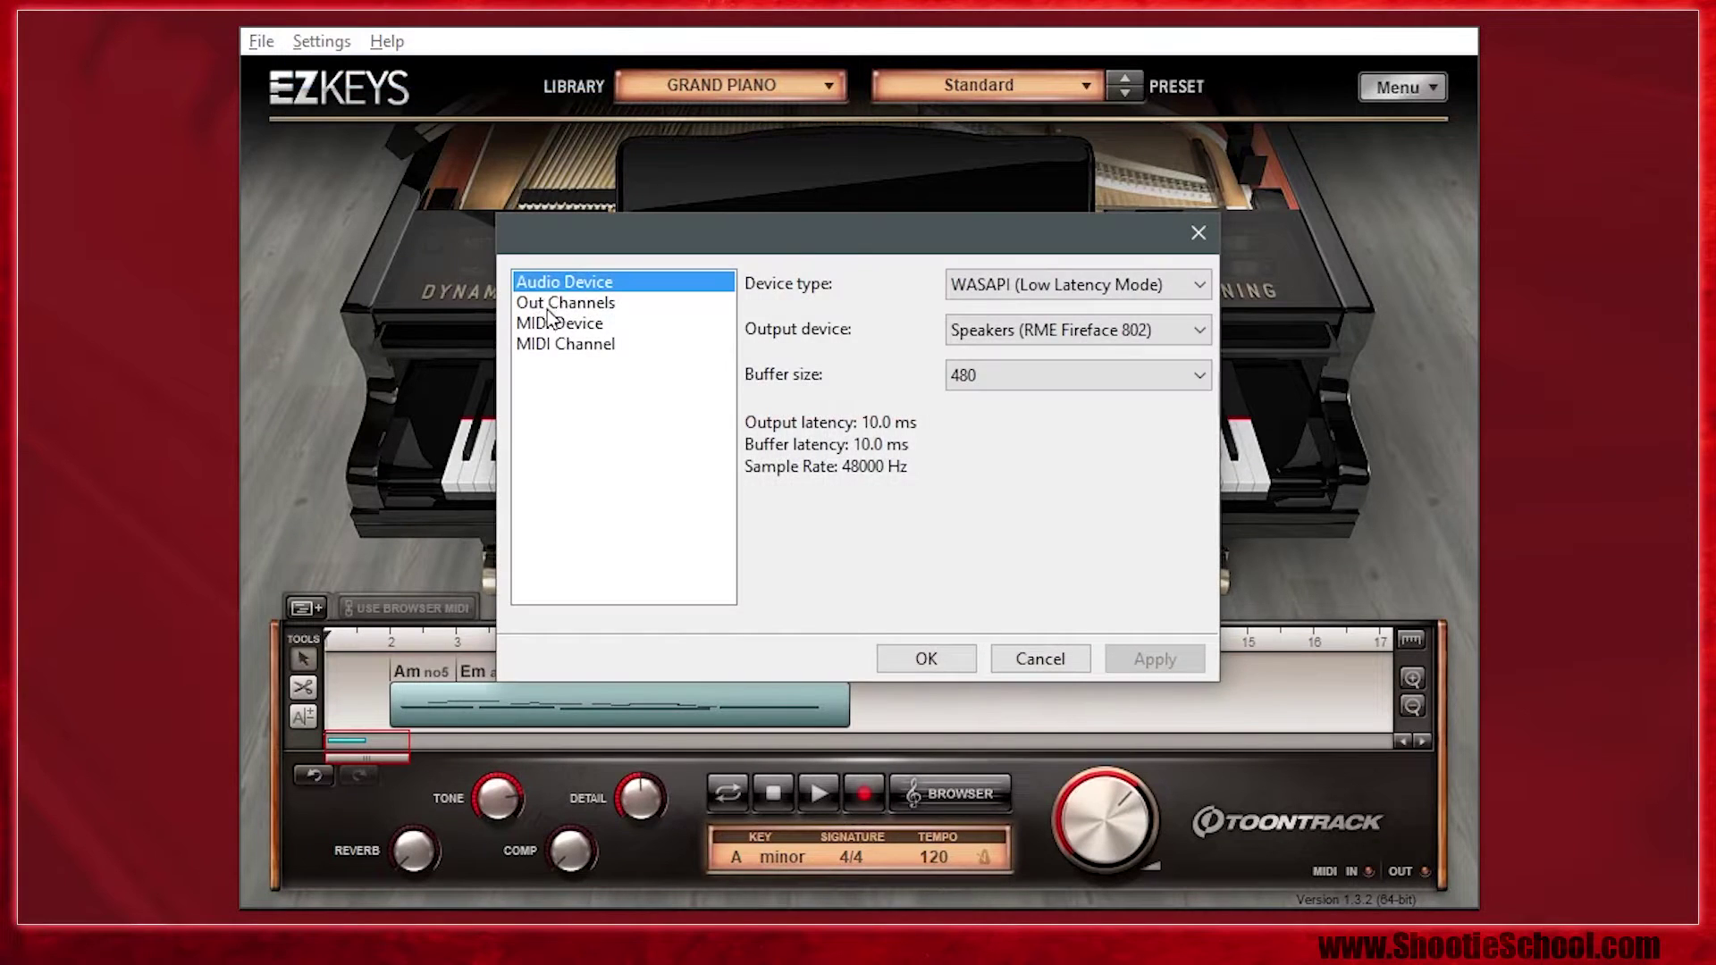
{"action": "left_click", "coordinate": [563, 329]}
{"action": "left_click", "coordinate": [758, 308]}
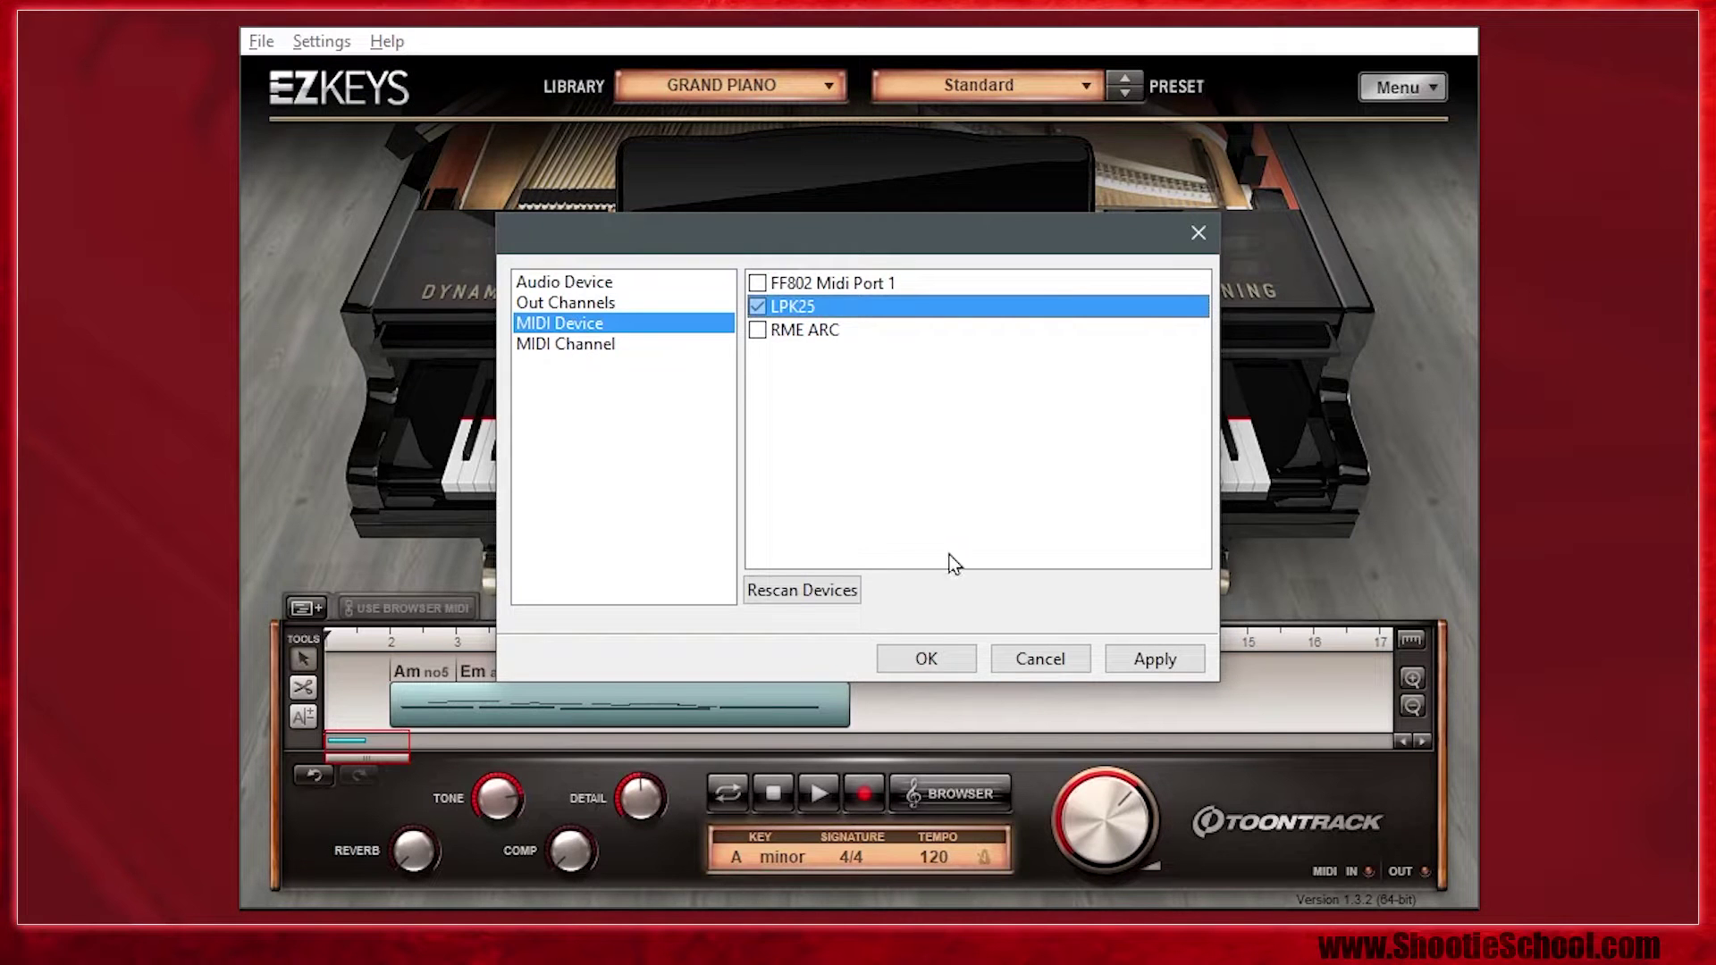
{"action": "left_click", "coordinate": [925, 662]}
Load the Cinematic Pads library, then switch to the Dream Machine library.
{"action": "left_click", "coordinate": [787, 85]}
{"action": "left_click", "coordinate": [784, 146]}
{"action": "left_click", "coordinate": [808, 90]}
{"action": "left_click", "coordinate": [784, 181]}
{"action": "left_click", "coordinate": [761, 85]}
Audition the Electric 200A, Grand Piano, Mellotoon and Retro Pianet libraries, ending on Studio Grand.
{"action": "left_click", "coordinate": [761, 211]}
{"action": "left_click", "coordinate": [769, 85]}
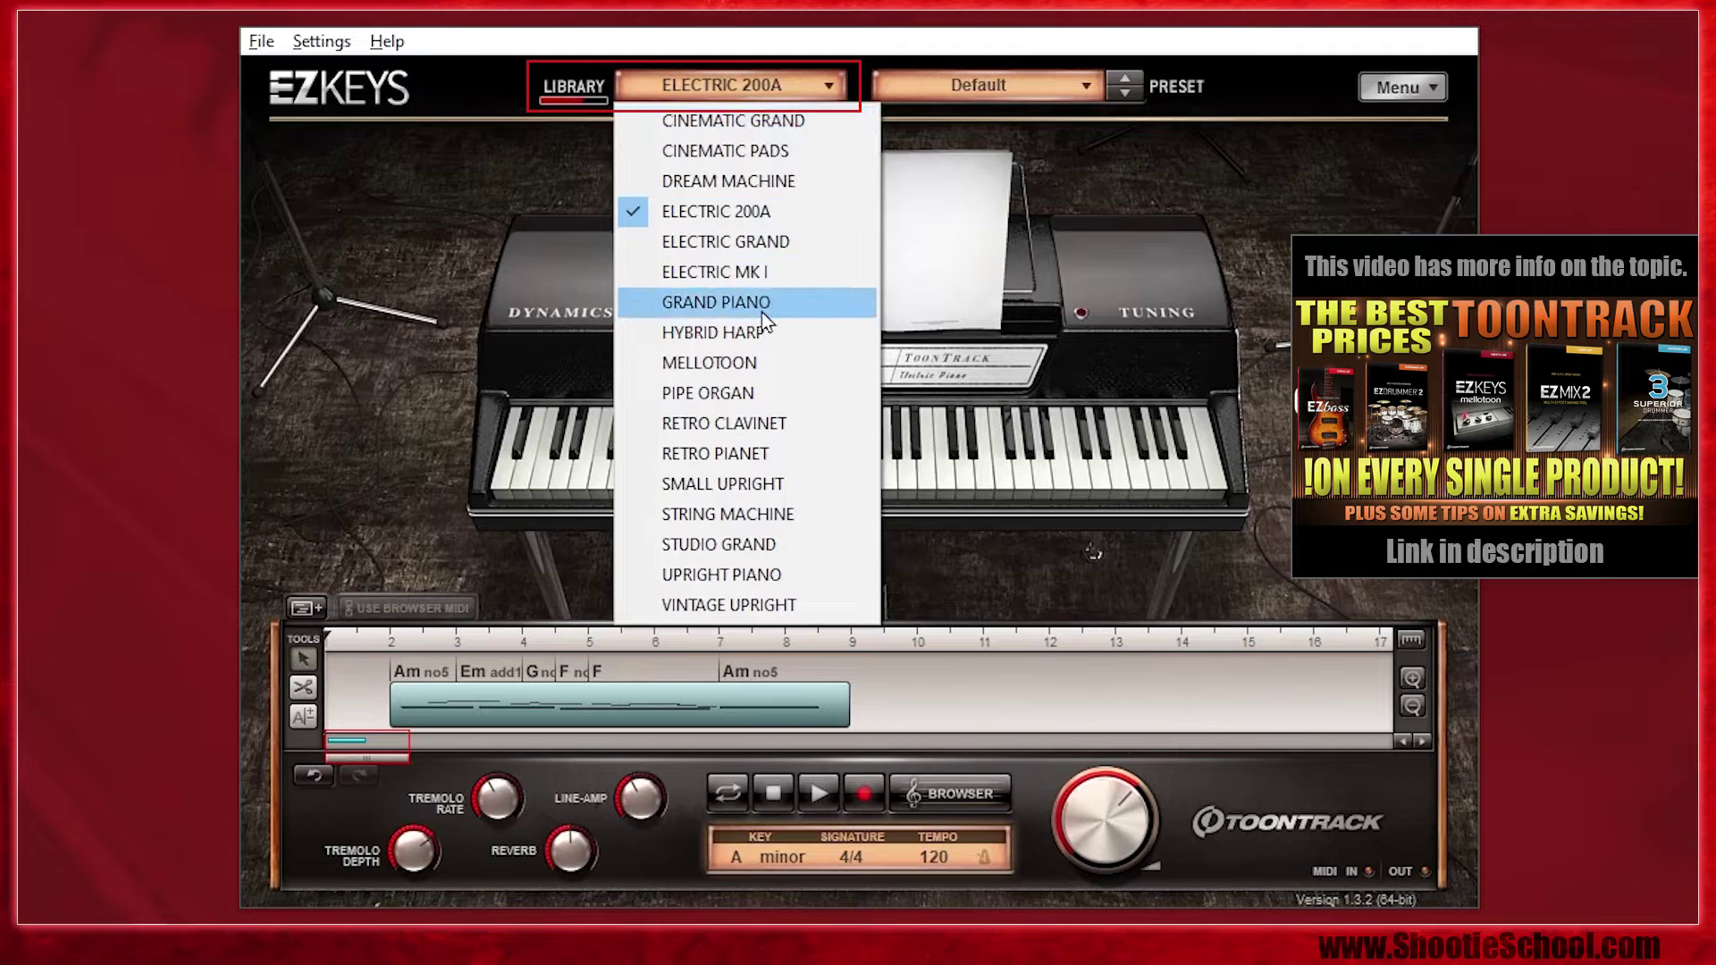
{"action": "left_click", "coordinate": [762, 302]}
{"action": "left_click", "coordinate": [760, 86]}
{"action": "left_click", "coordinate": [733, 362]}
{"action": "left_click", "coordinate": [760, 85]}
{"action": "left_click", "coordinate": [733, 453]}
{"action": "left_click", "coordinate": [760, 84]}
{"action": "left_click", "coordinate": [730, 541]}
Try the Raw Tweaks, Grand Rock, Mellow Chorus, Warm and Saturated and L.A. Studio presets.
{"action": "left_click", "coordinate": [1008, 89]}
{"action": "left_click", "coordinate": [981, 152]}
{"action": "left_click", "coordinate": [956, 84]}
{"action": "left_click", "coordinate": [962, 179]}
{"action": "left_click", "coordinate": [957, 90]}
{"action": "left_click", "coordinate": [957, 213]}
{"action": "left_click", "coordinate": [964, 86]}
{"action": "left_click", "coordinate": [969, 237]}
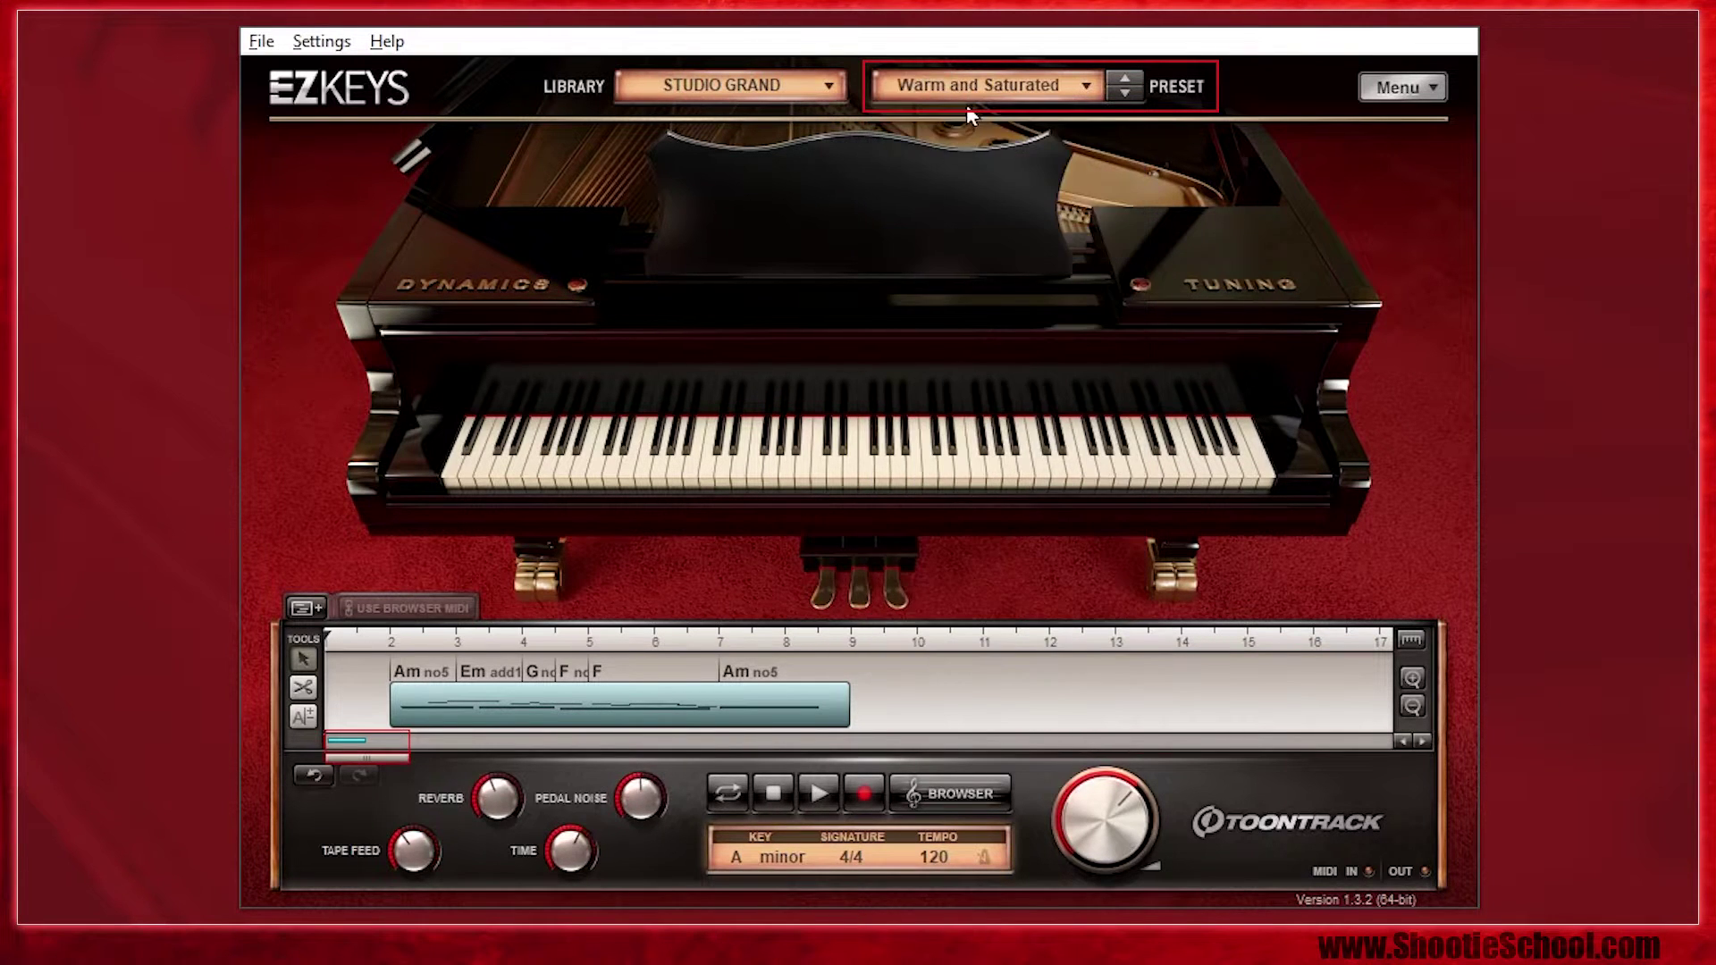
{"action": "left_click", "coordinate": [967, 89]}
{"action": "left_click", "coordinate": [965, 268]}
Try the Boogie Room, Dusty, In the Big Hall and Space Noir presets, then start recording.
{"action": "left_click", "coordinate": [1019, 88]}
{"action": "left_click", "coordinate": [953, 302]}
{"action": "left_click", "coordinate": [973, 89]}
{"action": "left_click", "coordinate": [969, 333]}
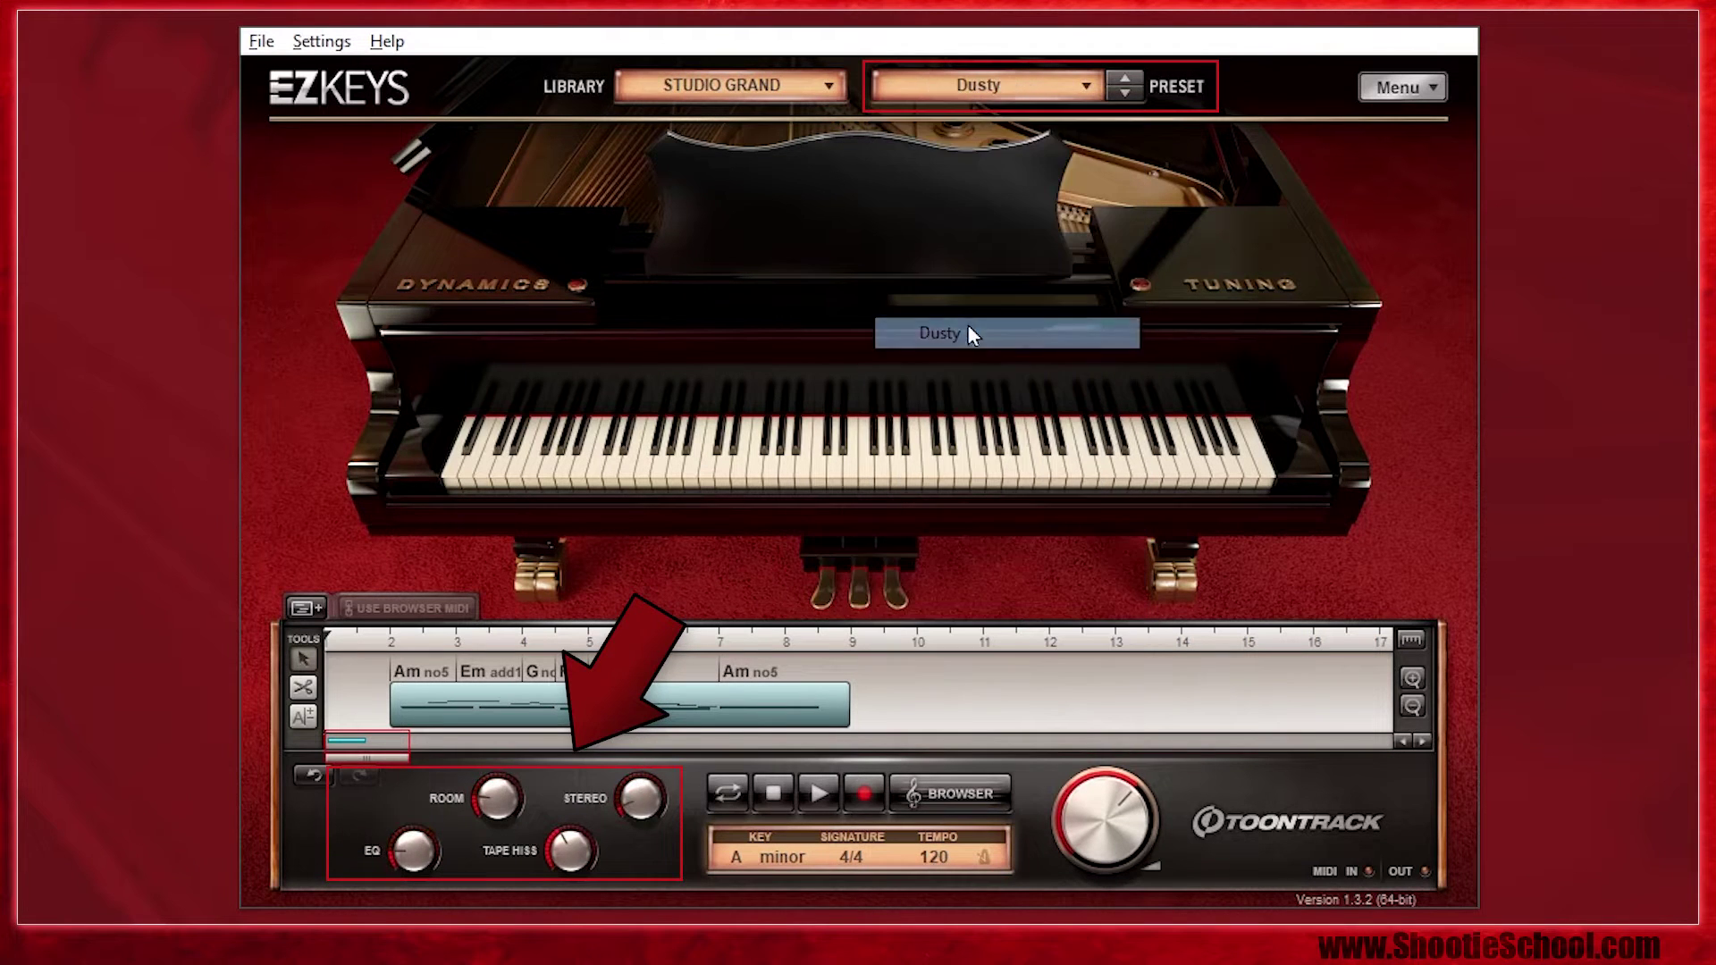
{"action": "left_click", "coordinate": [979, 93]}
{"action": "left_click", "coordinate": [970, 363]}
{"action": "left_click", "coordinate": [963, 94]}
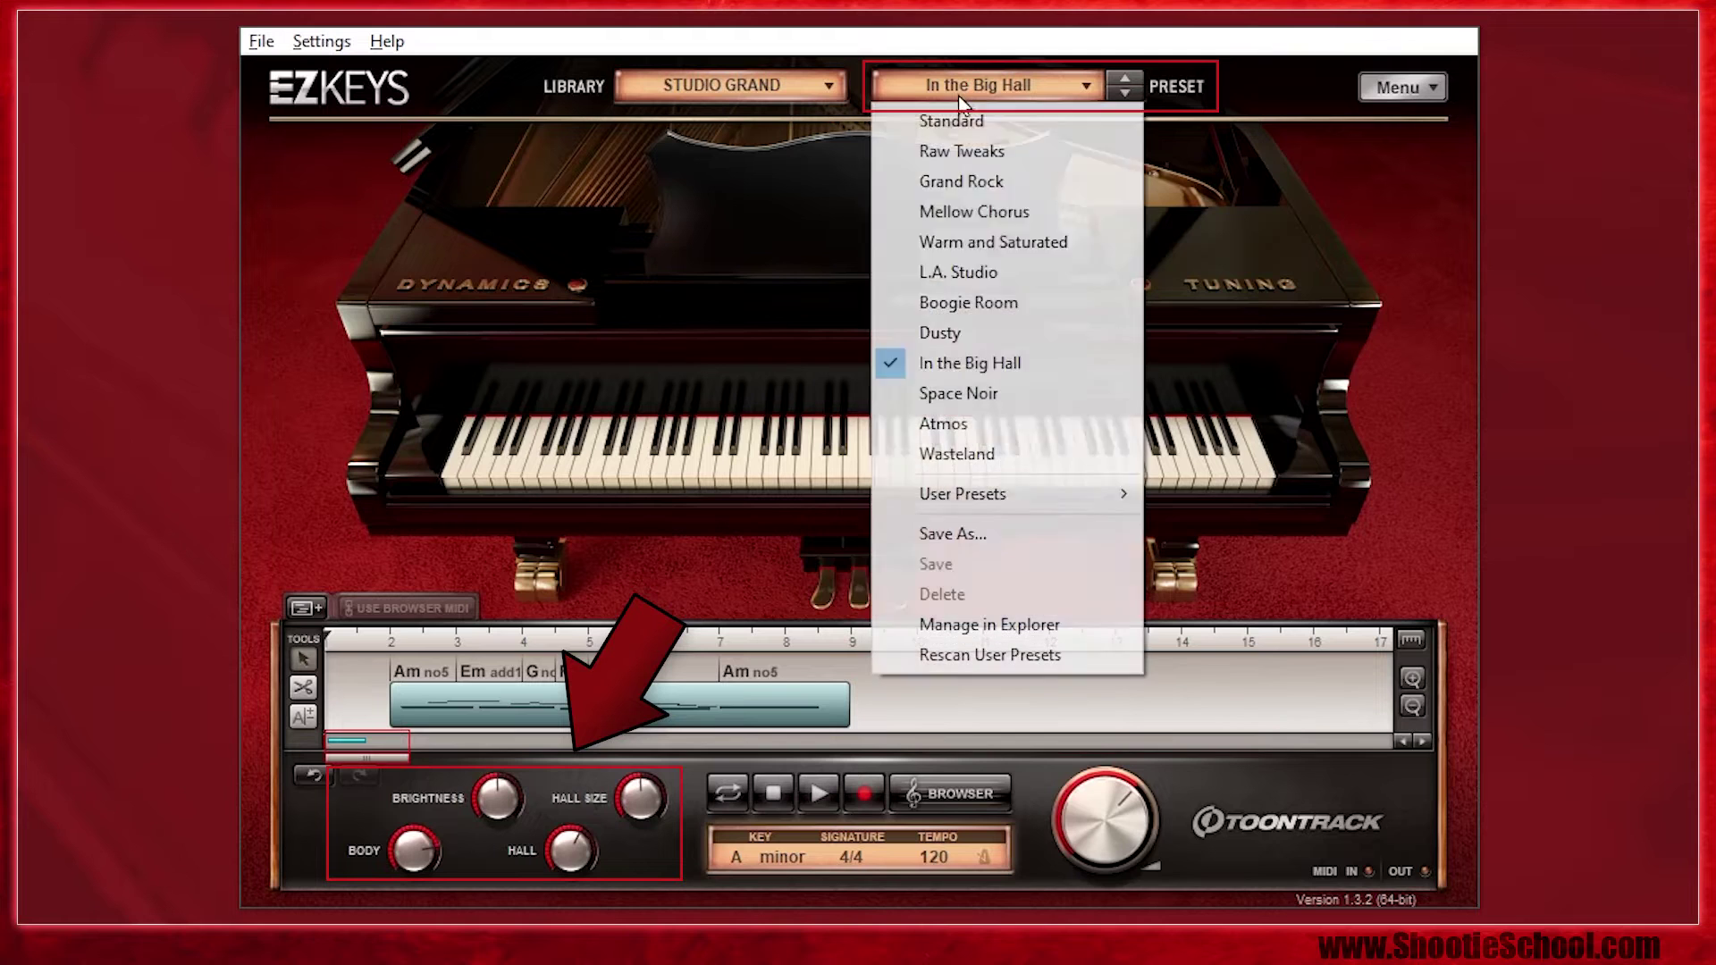
{"action": "left_click", "coordinate": [937, 393]}
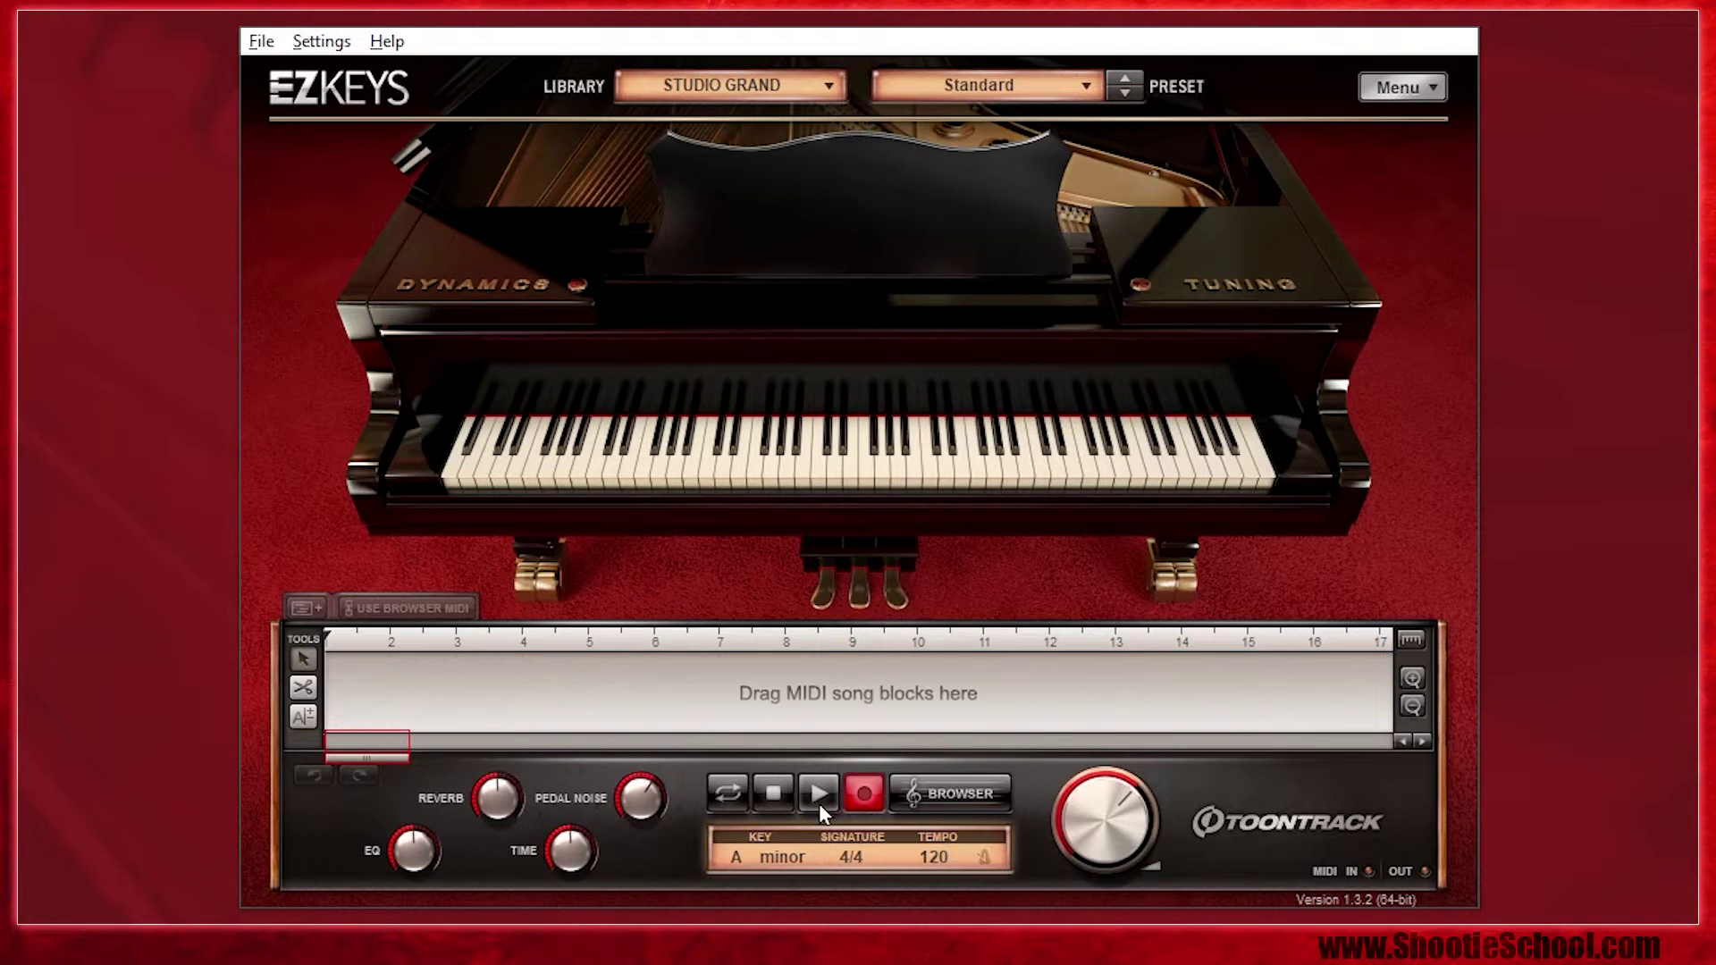
{"action": "left_click", "coordinate": [819, 802]}
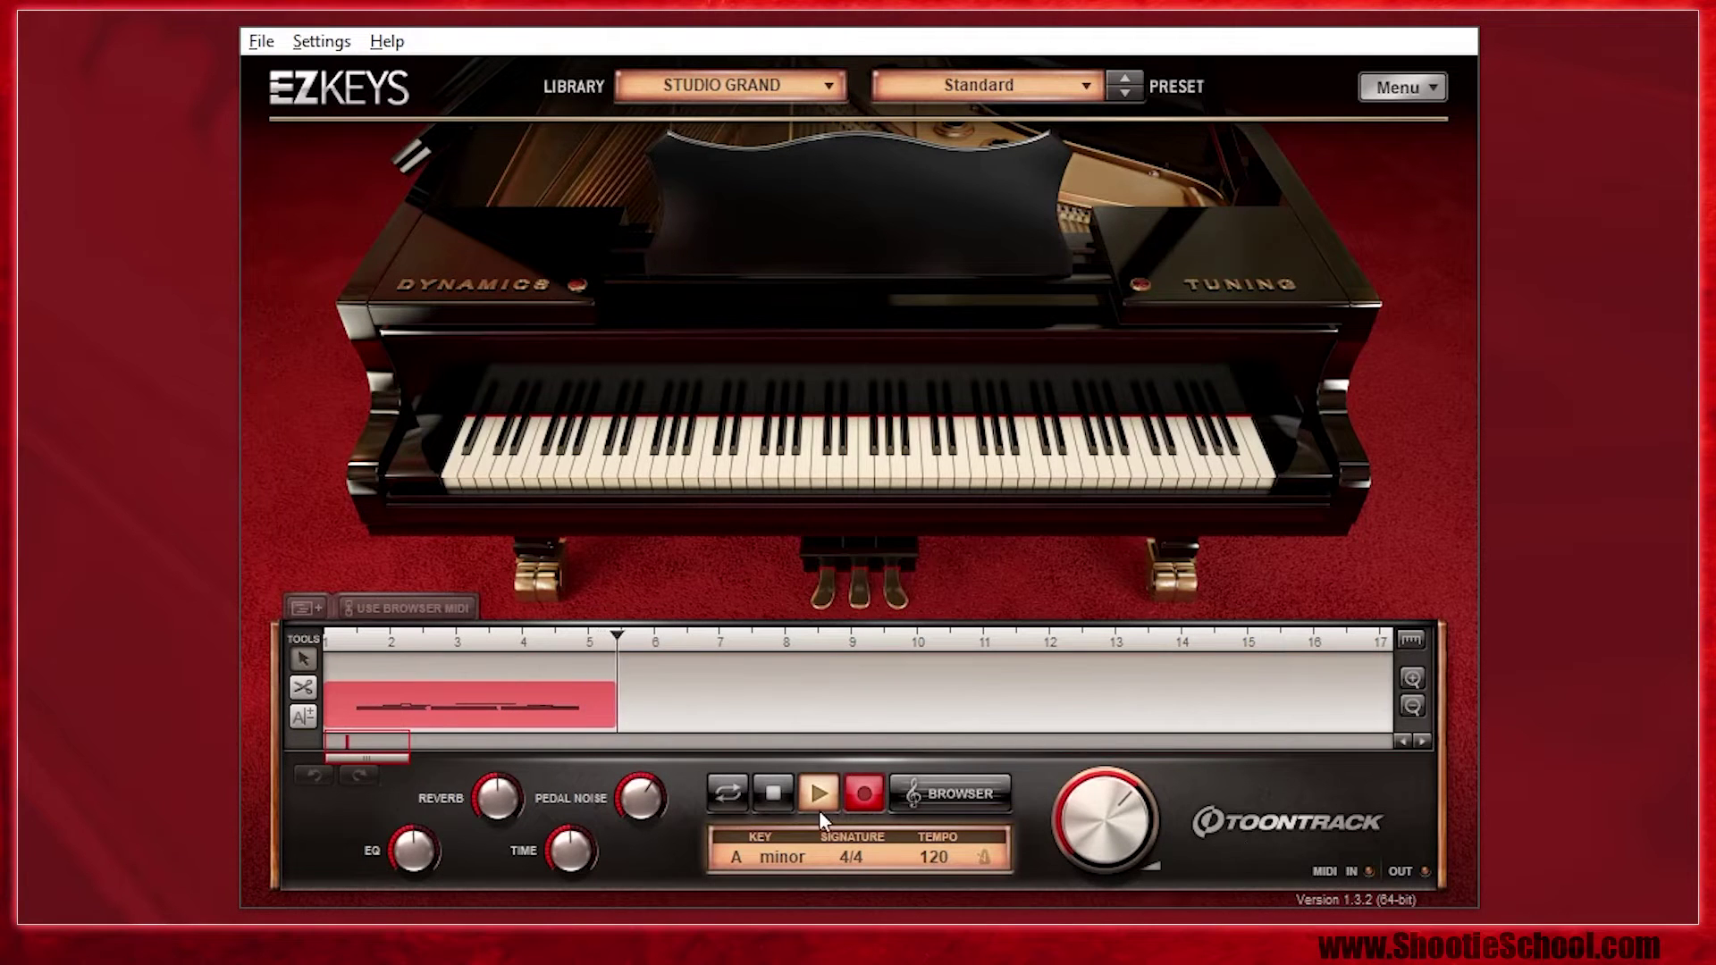
Stop the recording and open the Movie Scores – Drama pack in the groove browser.
{"action": "left_click", "coordinate": [773, 793]}
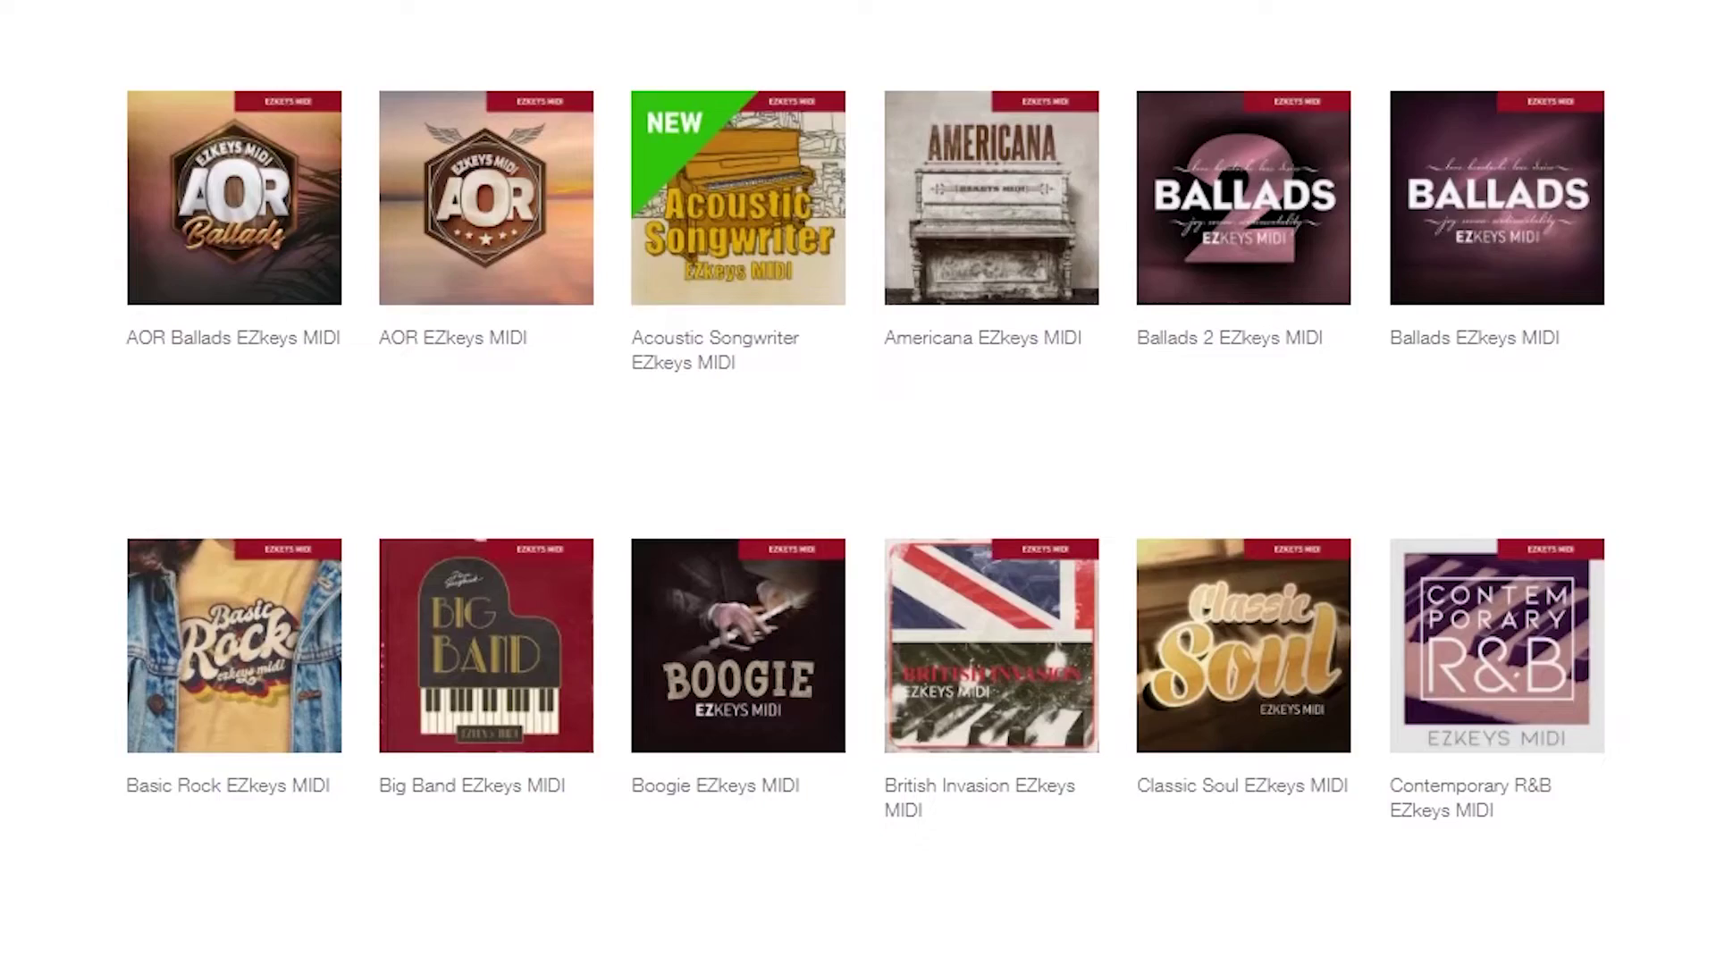
{"action": "scroll", "coordinate": [866, 482], "scroll_direction": "down", "scroll_amount": 7}
{"action": "scroll", "coordinate": [858, 483], "scroll_direction": "down", "scroll_amount": 3}
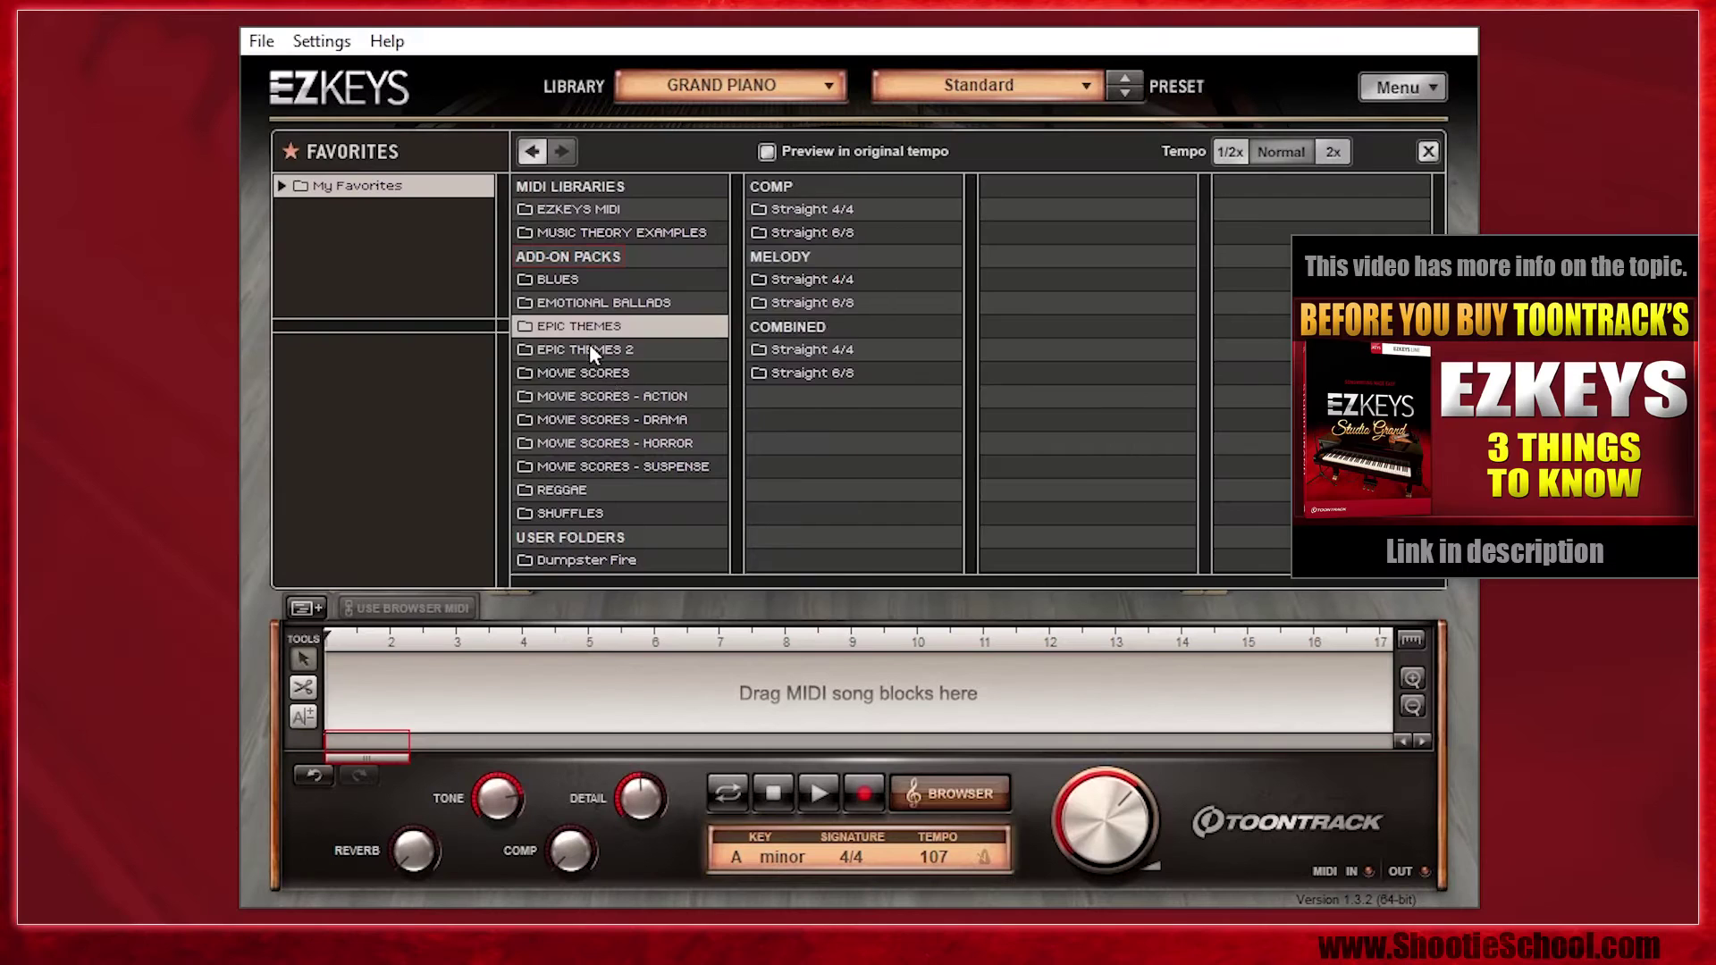
{"action": "left_click", "coordinate": [617, 419]}
Place Straight 4/4 Main Theme Variation 02 onto the song track at bar 1.
{"action": "left_click", "coordinate": [813, 232]}
{"action": "left_click", "coordinate": [1028, 233]}
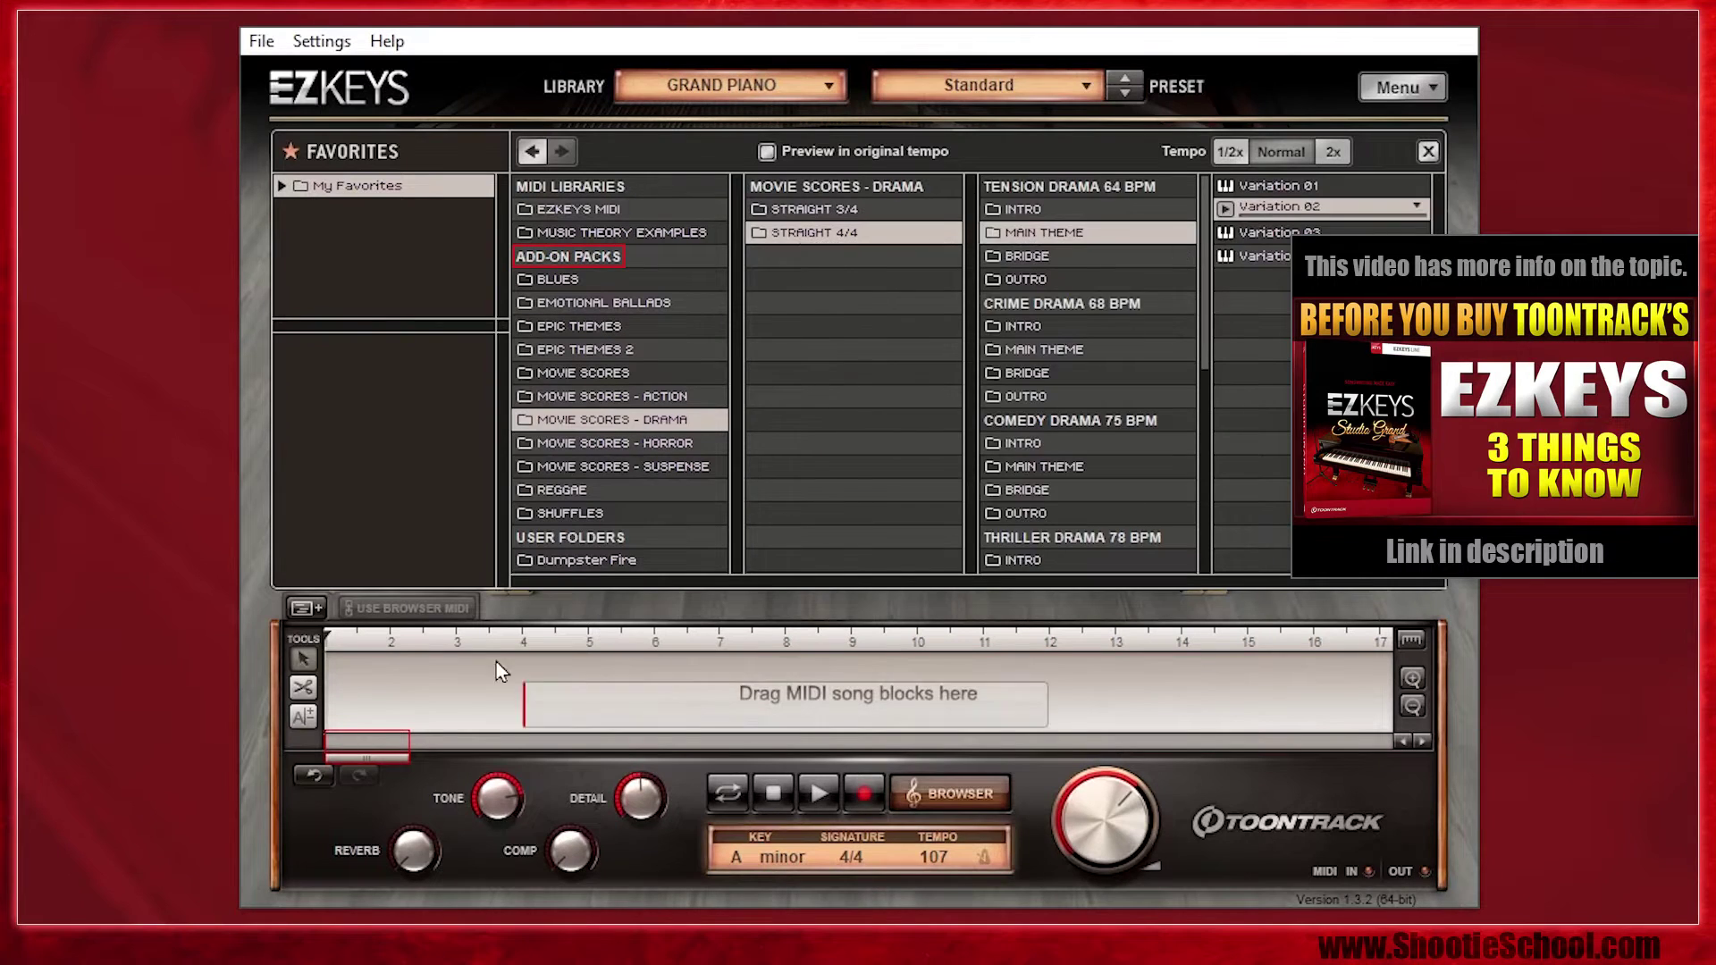
{"action": "left_click_drag", "start_coordinate": [1313, 206], "coordinate": [371, 712]}
Browse Dumpster Fire > E Major – C# Minor > More Melodies, then remove the MIDI block.
{"action": "left_click", "coordinate": [628, 560]}
{"action": "left_click", "coordinate": [849, 351]}
{"action": "left_click", "coordinate": [1055, 234]}
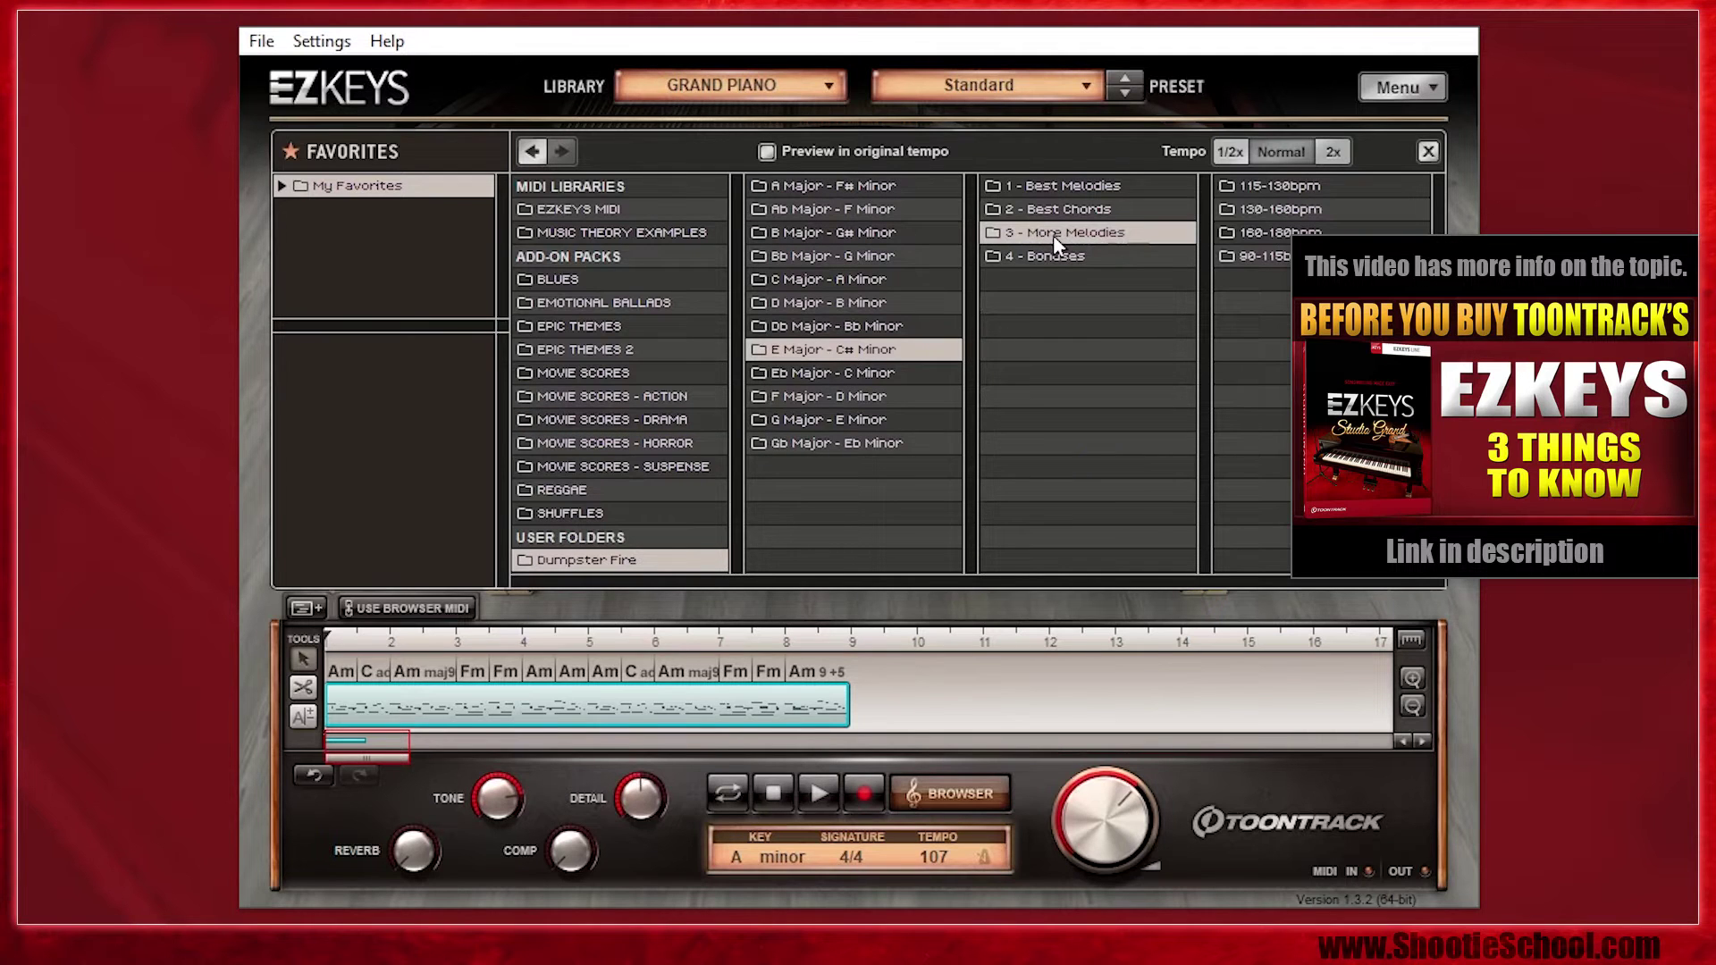
{"action": "right_click", "coordinate": [637, 719]}
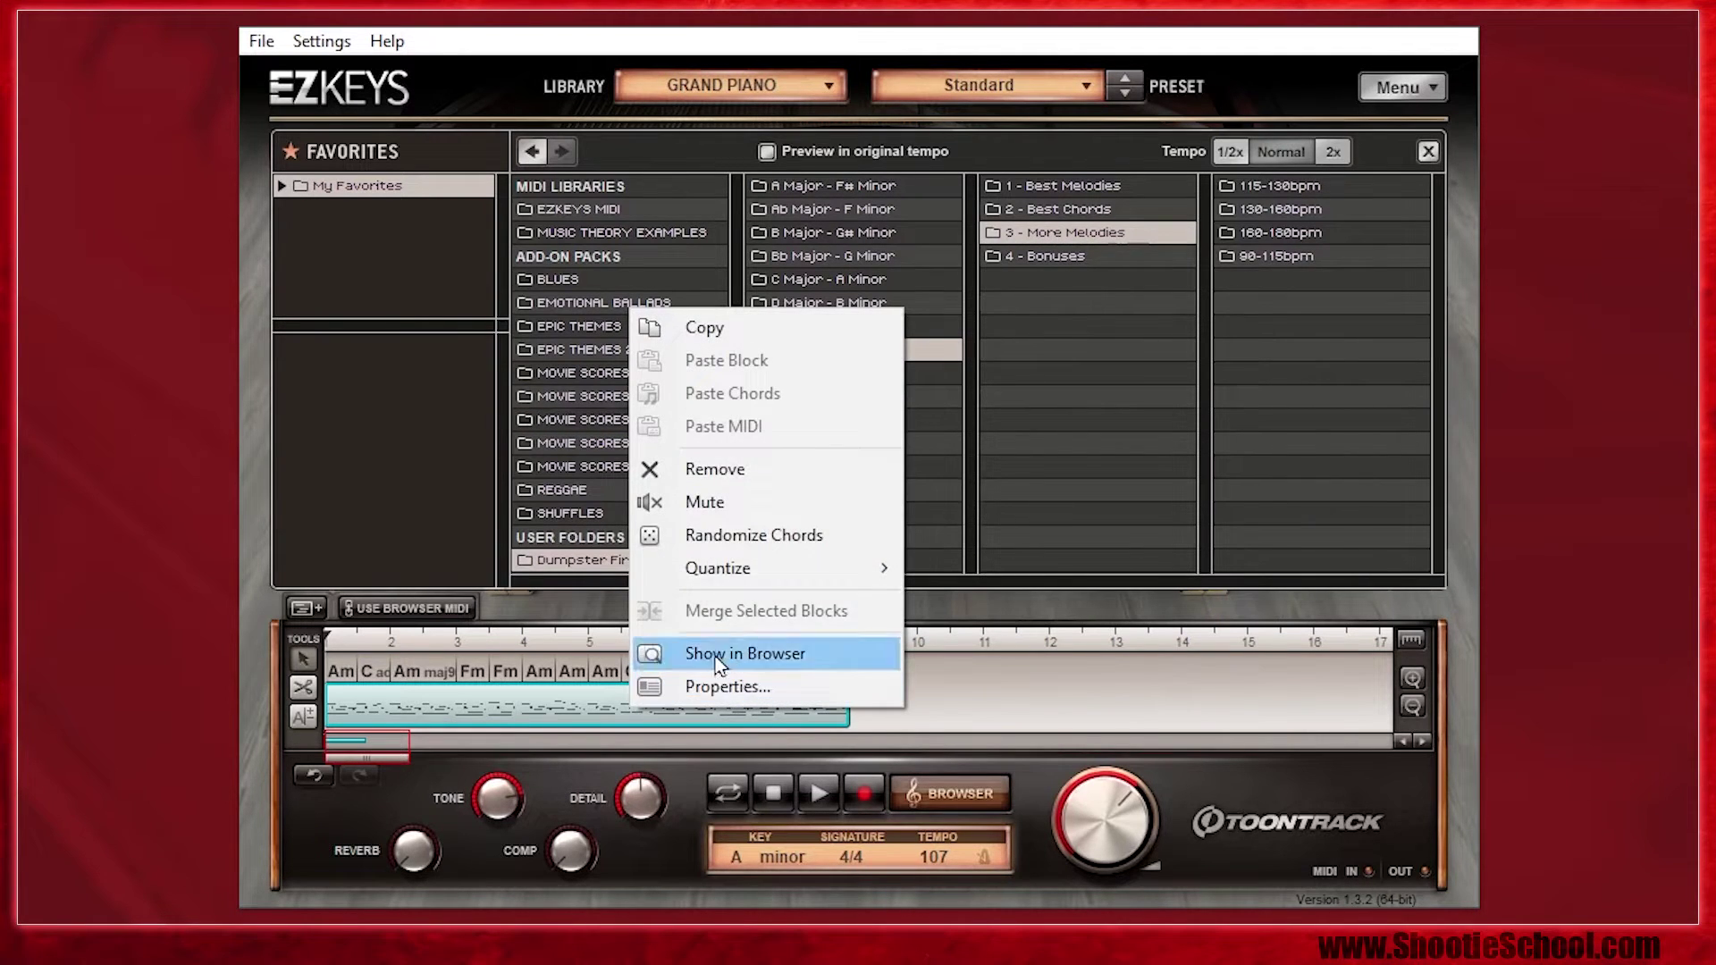
{"action": "left_click", "coordinate": [768, 480]}
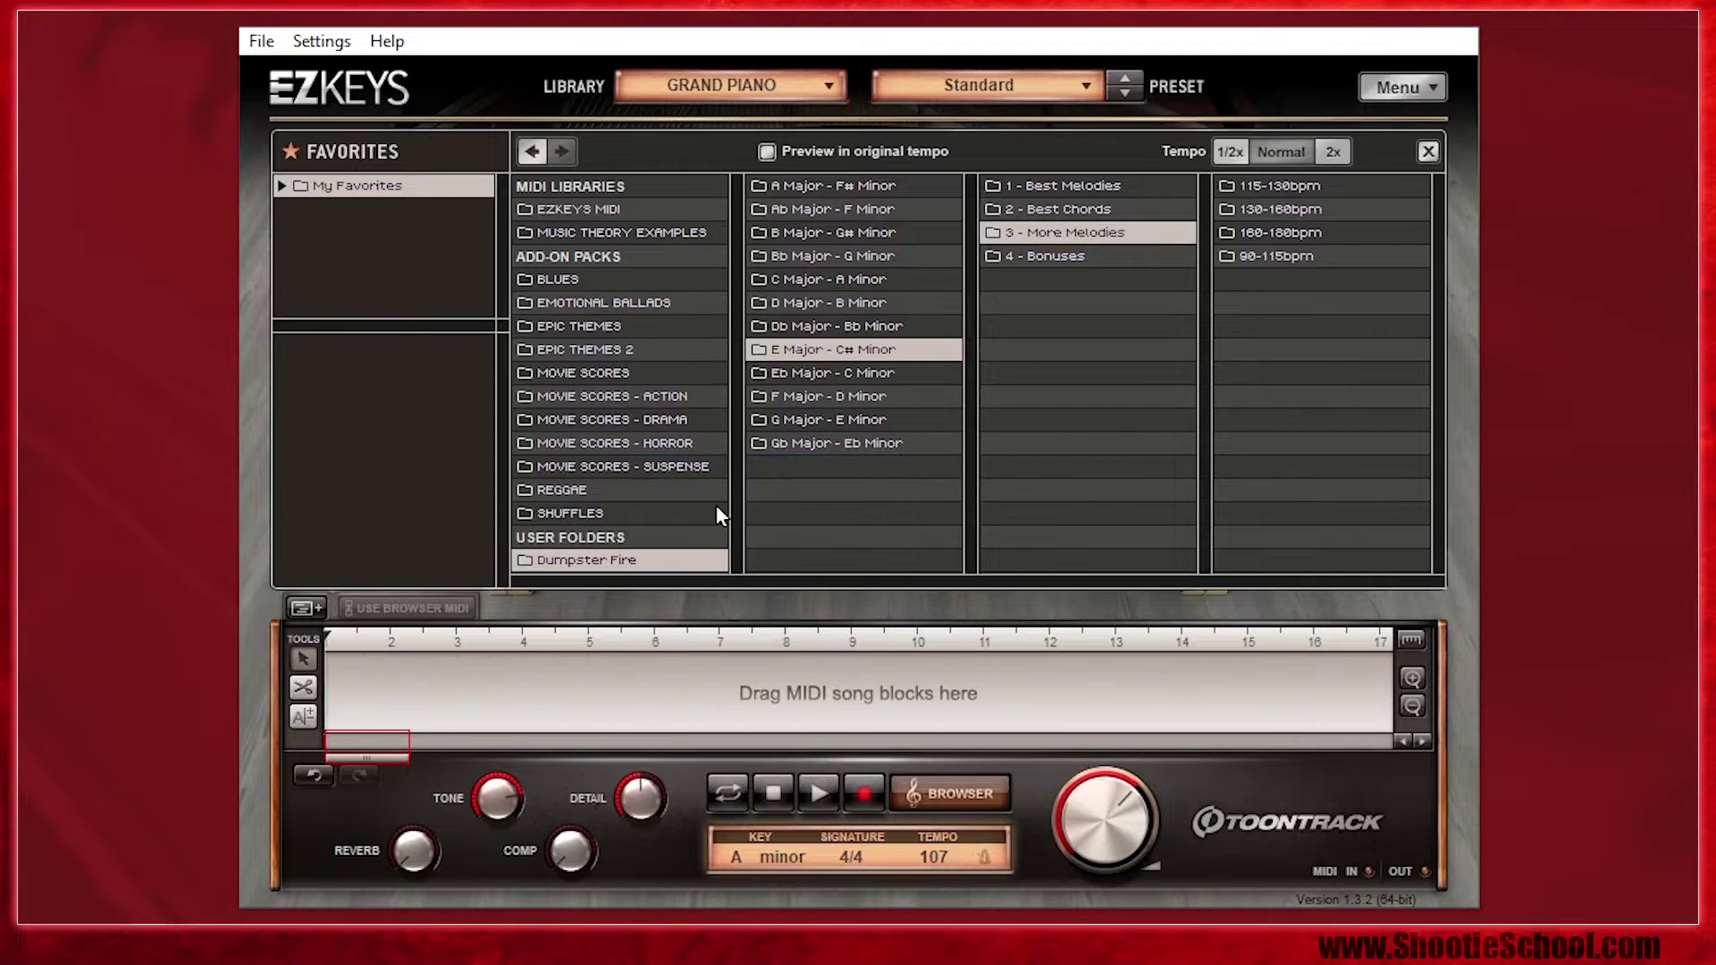
Add four Am chord blocks across bars 1–4 and play them back from the start.
{"action": "left_click", "coordinate": [306, 610]}
{"action": "left_click", "coordinate": [305, 610]}
{"action": "left_click", "coordinate": [306, 610]}
{"action": "left_click", "coordinate": [305, 610]}
{"action": "left_click", "coordinate": [329, 640]}
{"action": "left_click", "coordinate": [819, 794]}
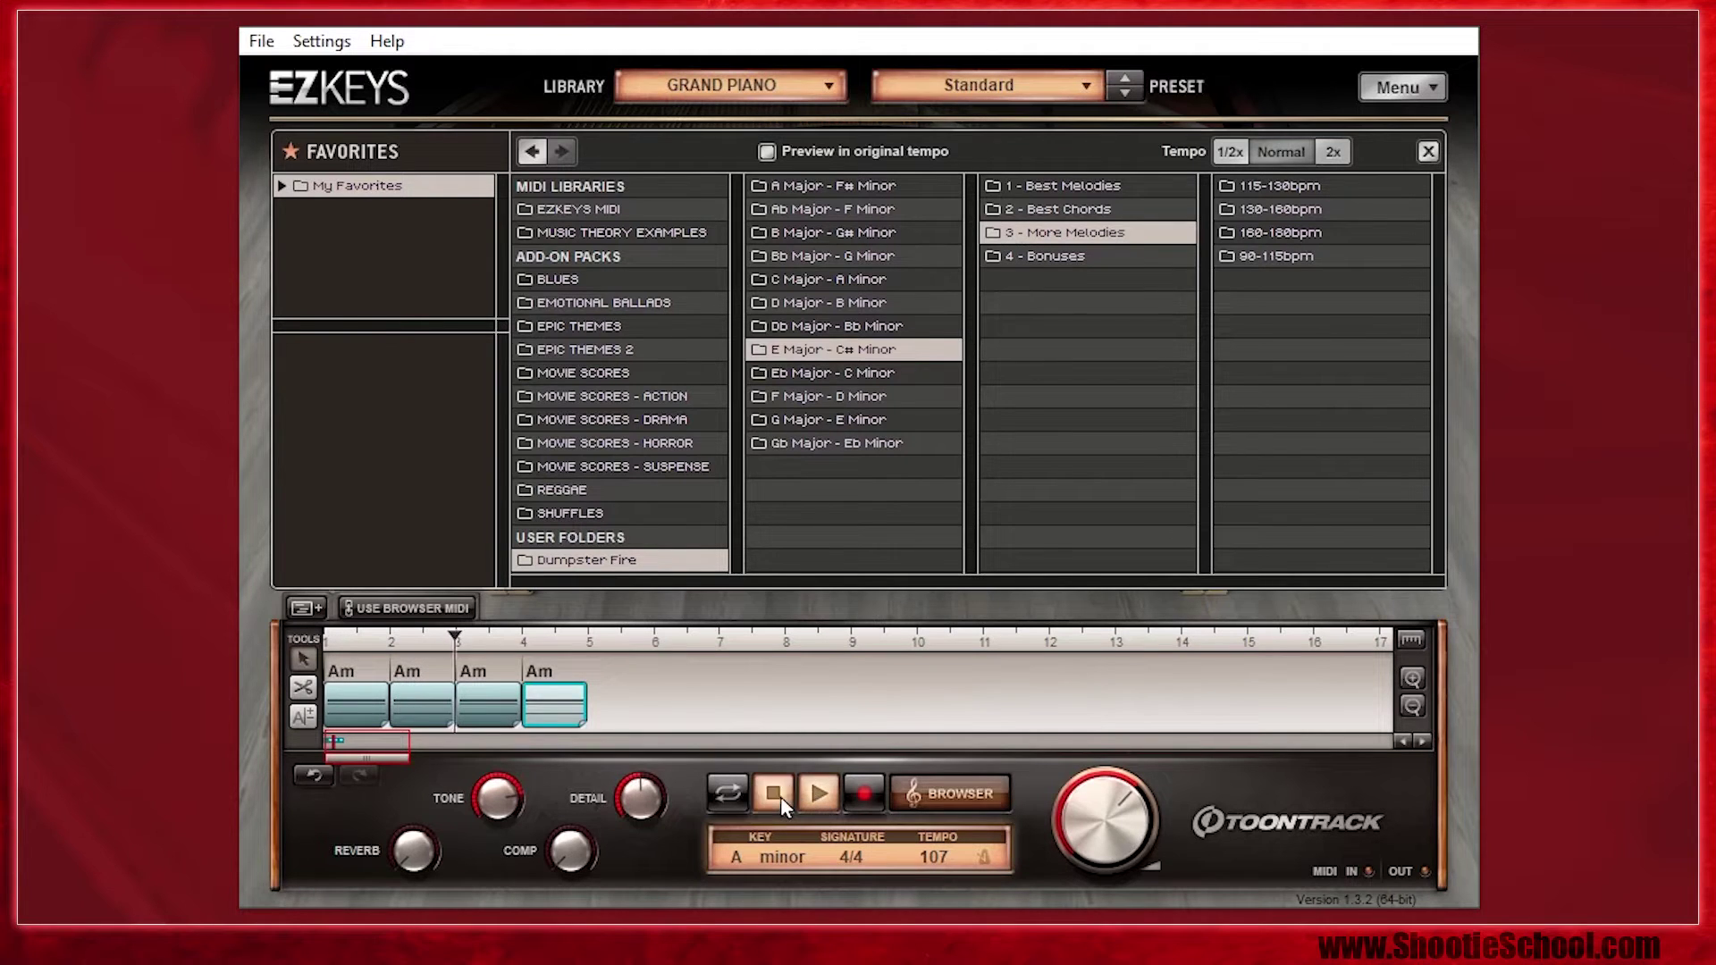
{"action": "left_click", "coordinate": [780, 797]}
Check the song key list, leaving the key at A minor.
{"action": "left_click", "coordinate": [736, 860]}
{"action": "left_click", "coordinate": [684, 854]}
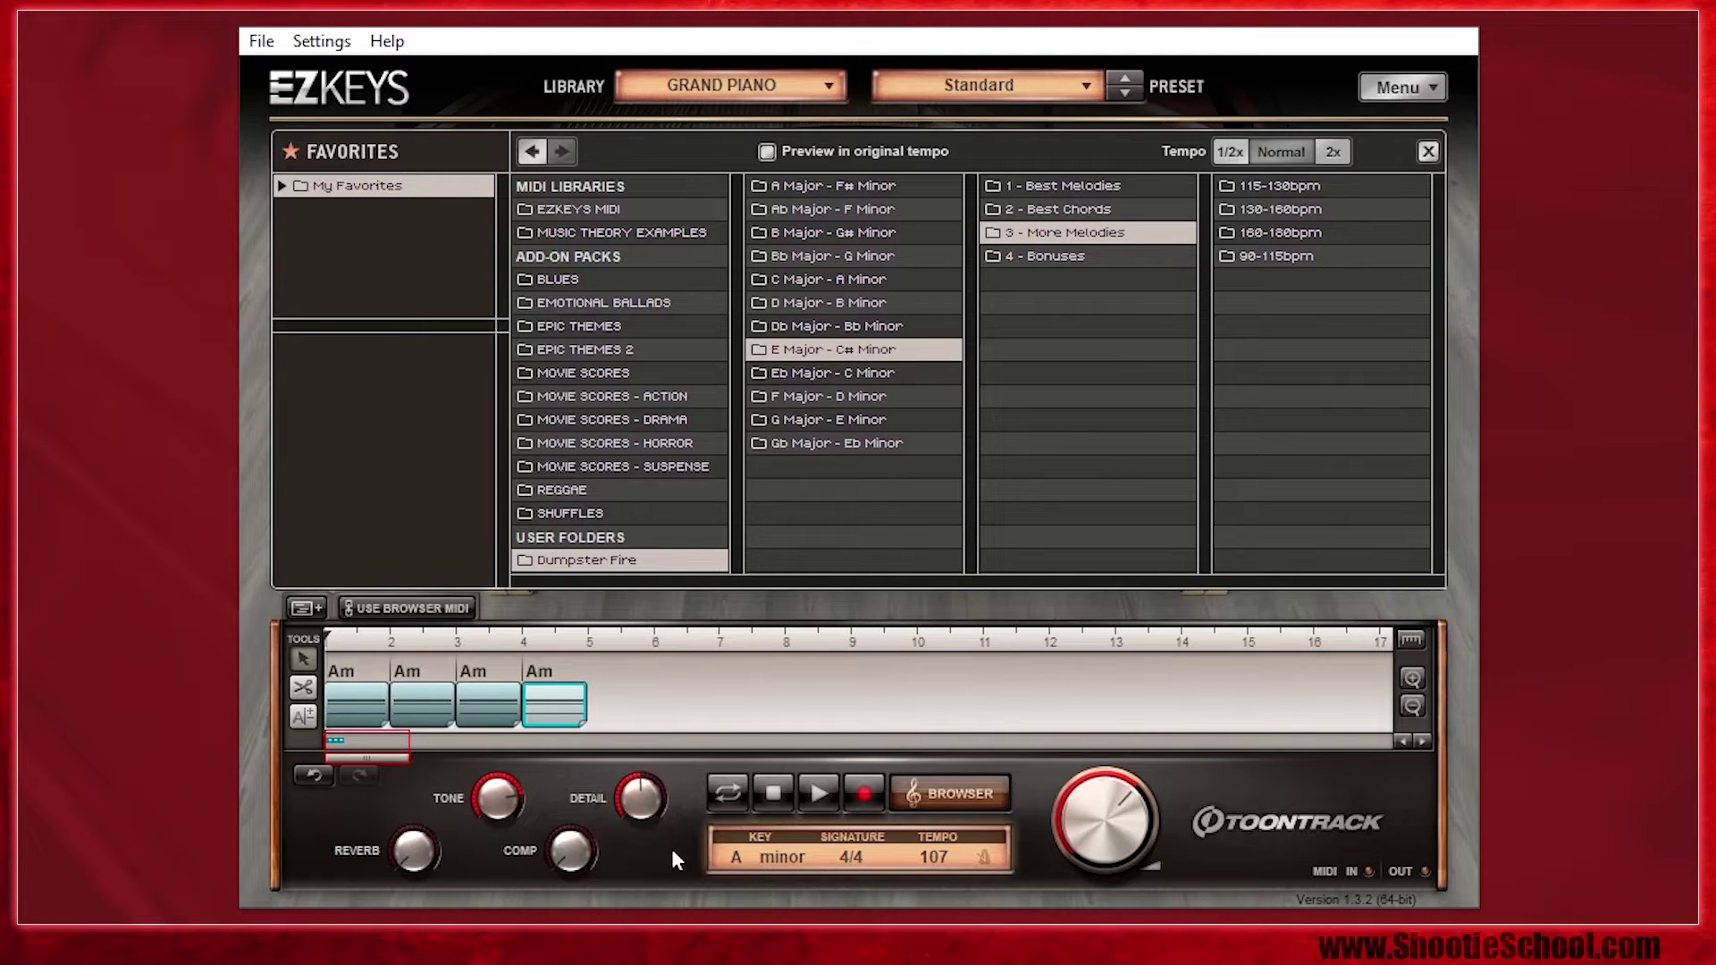
{"action": "left_click", "coordinate": [345, 689]}
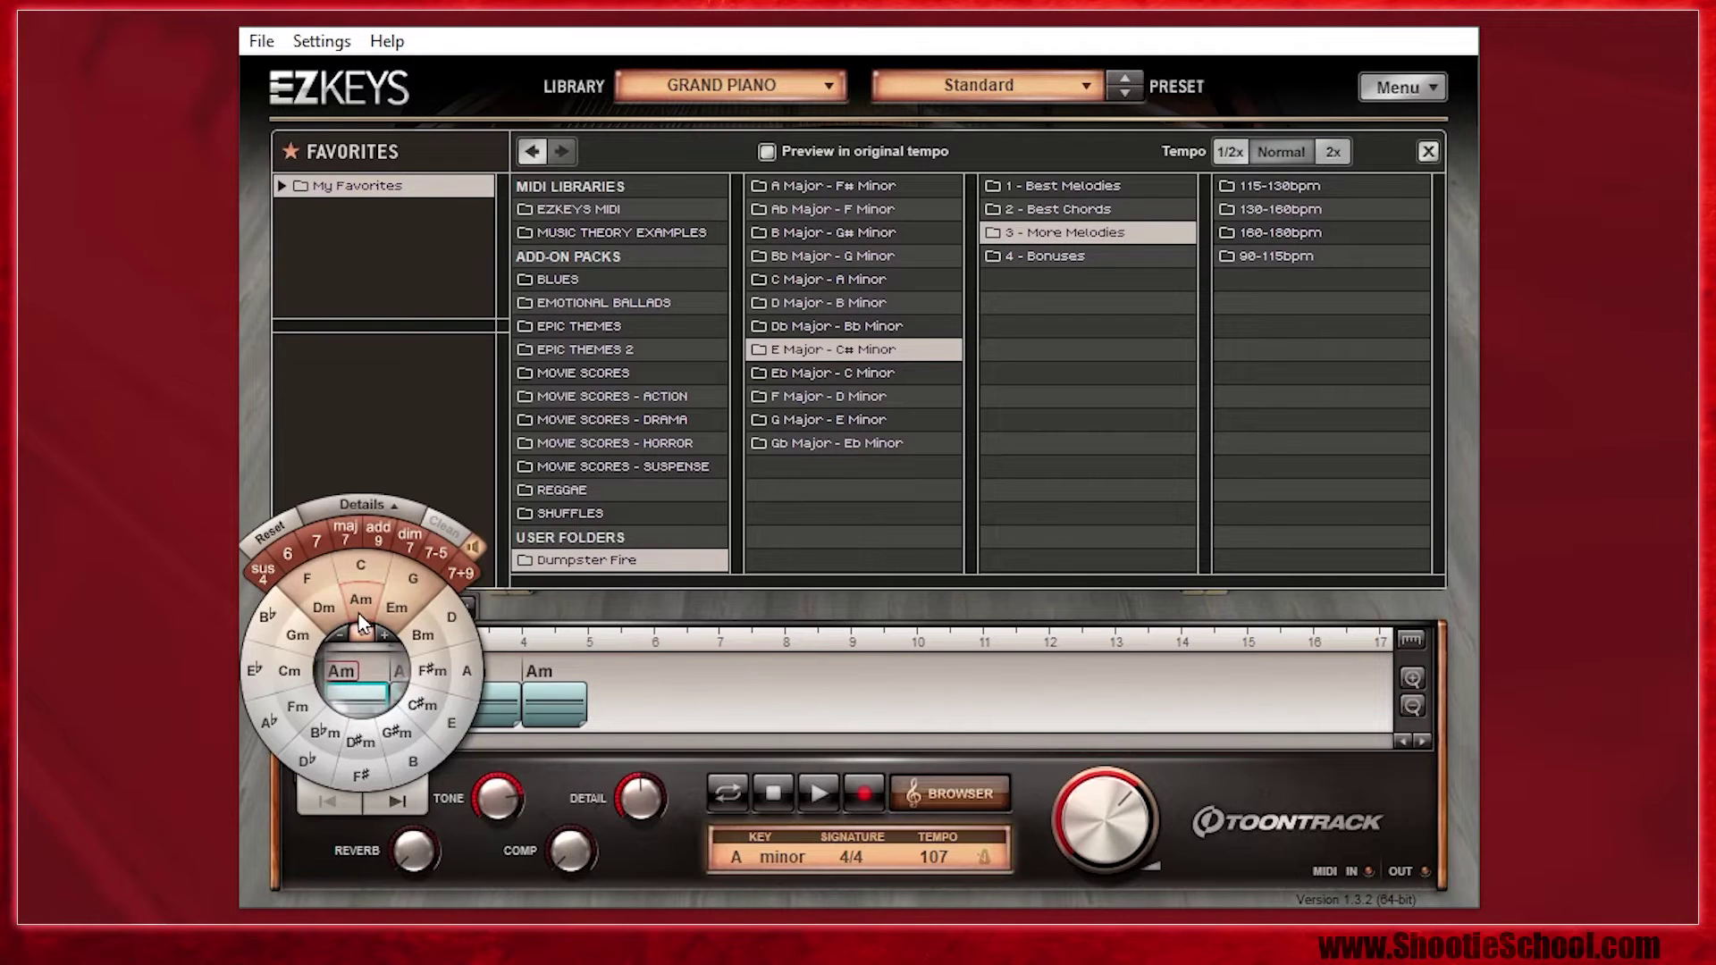
Keep bar 1 as Am and change the following blocks to F, Em and G on the chord wheel.
{"action": "left_click", "coordinate": [360, 618]}
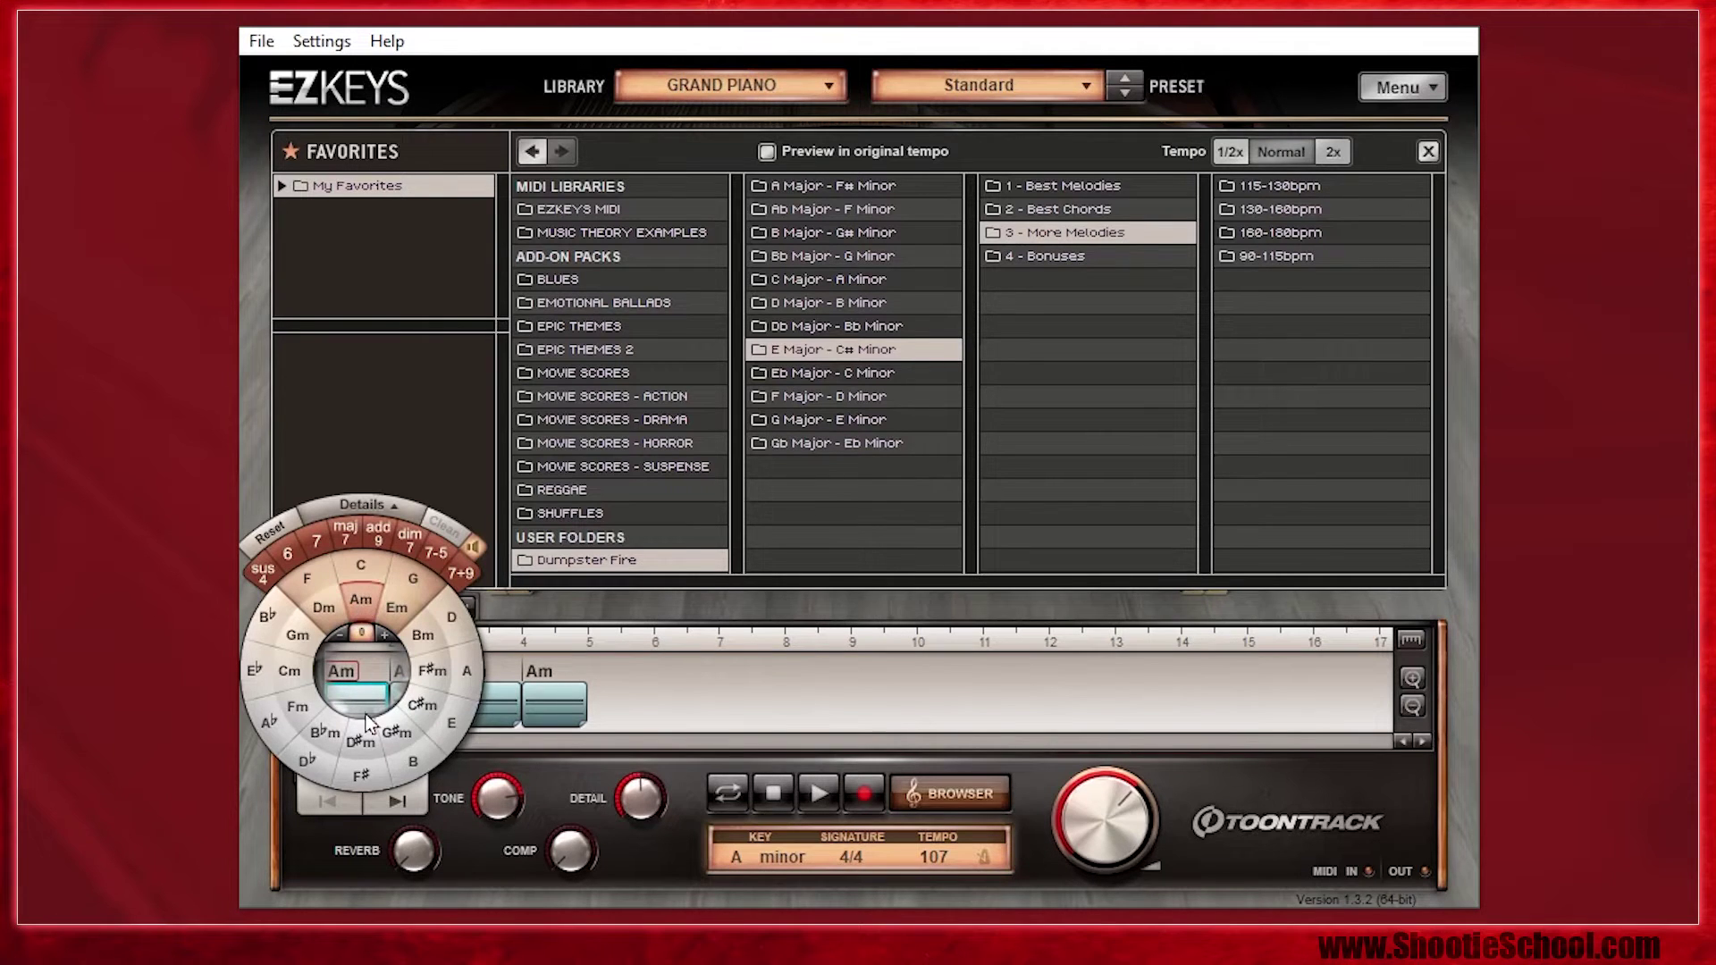
{"action": "left_click", "coordinate": [417, 807]}
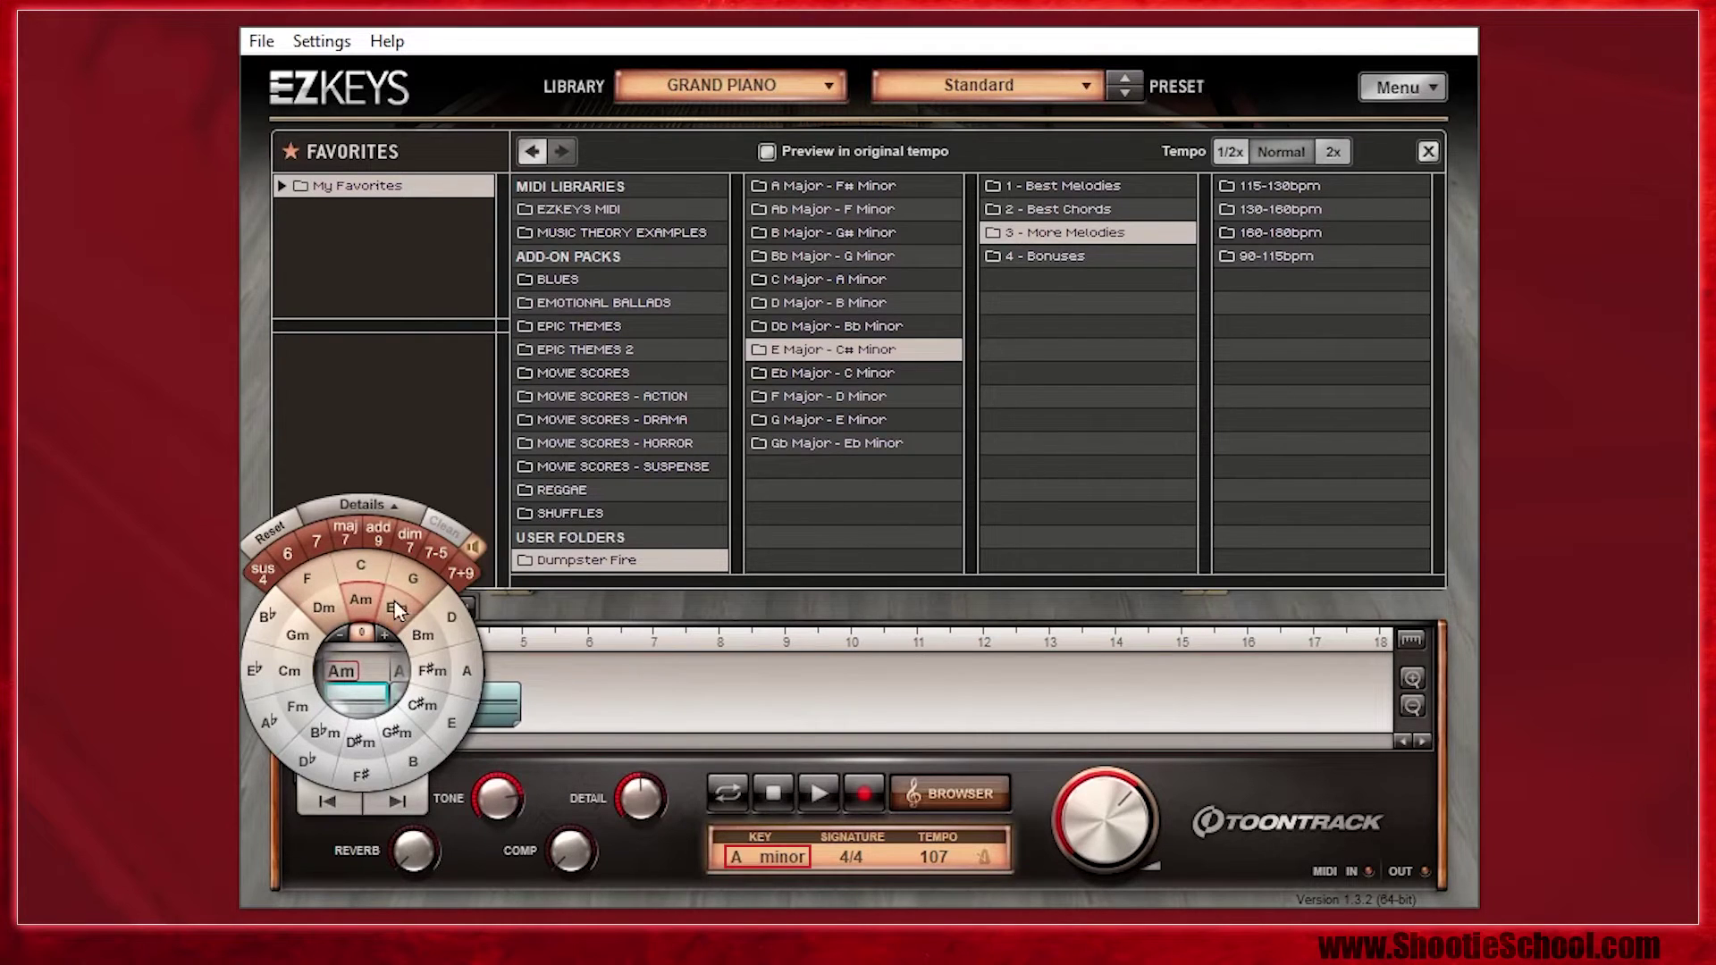
{"action": "left_click_drag", "start_coordinate": [382, 763], "coordinate": [277, 749]}
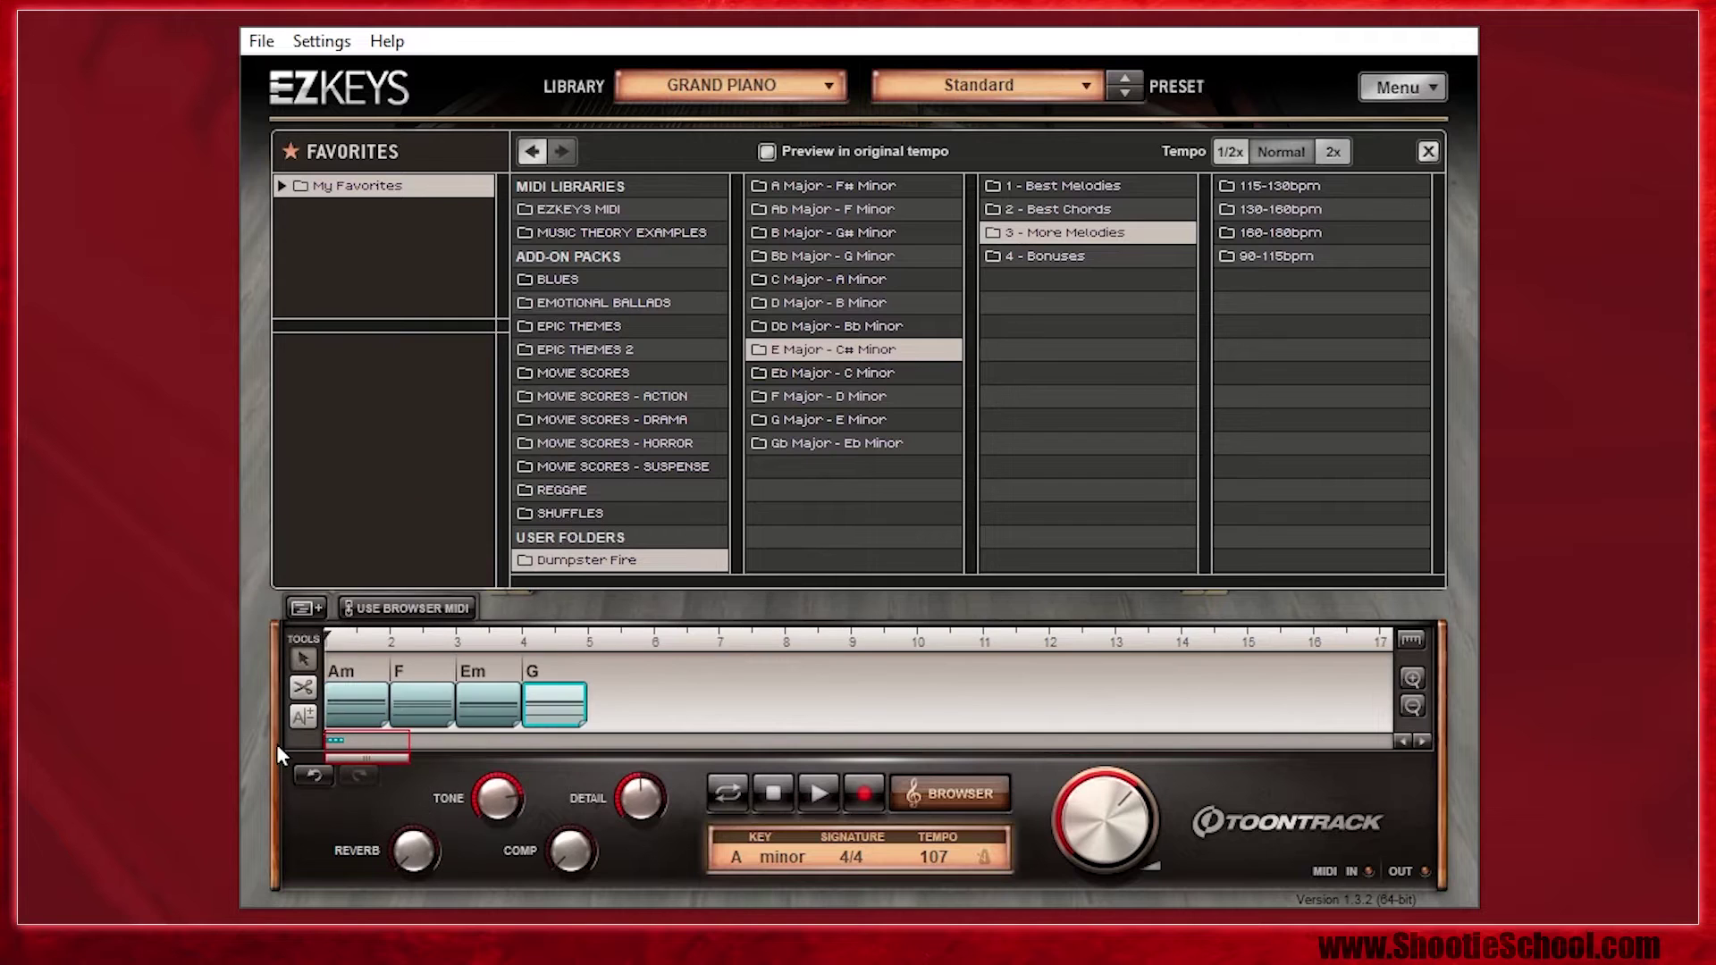
Read the Music Theory guide and list its example MIDI files in the browser.
{"action": "left_click", "coordinate": [1428, 89]}
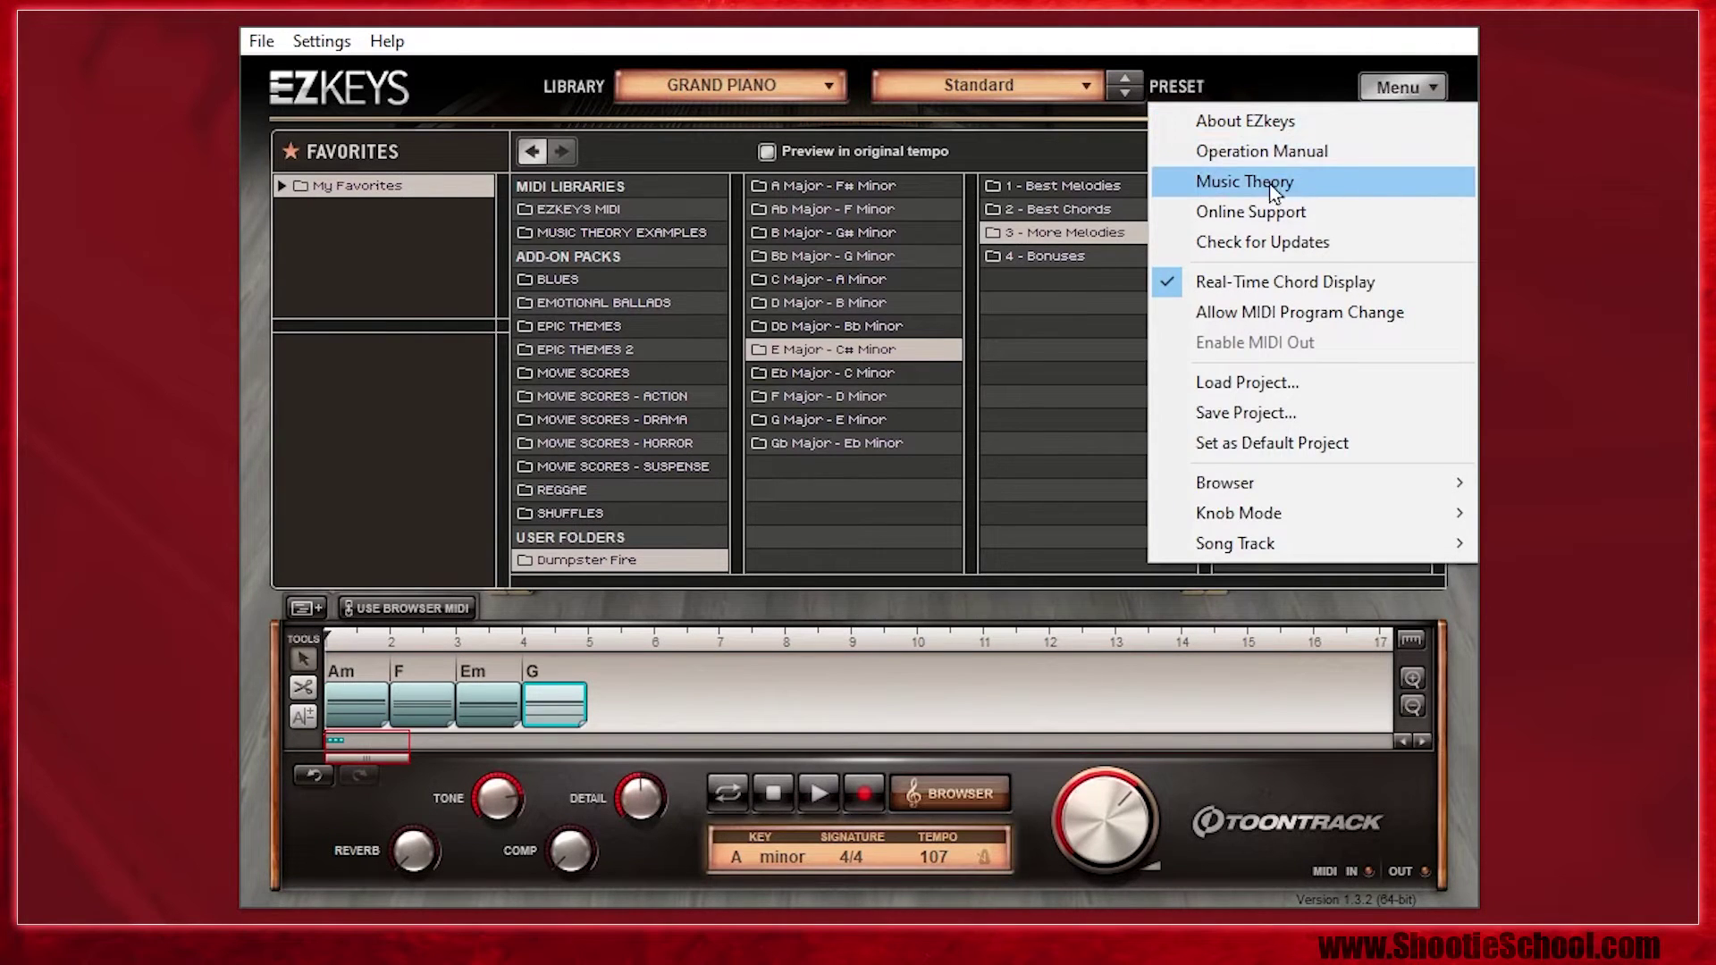
{"action": "left_click", "coordinate": [1342, 180]}
{"action": "scroll", "coordinate": [1468, 331], "scroll_direction": "down", "scroll_amount": 3}
{"action": "scroll", "coordinate": [1467, 331], "scroll_direction": "down", "scroll_amount": 12}
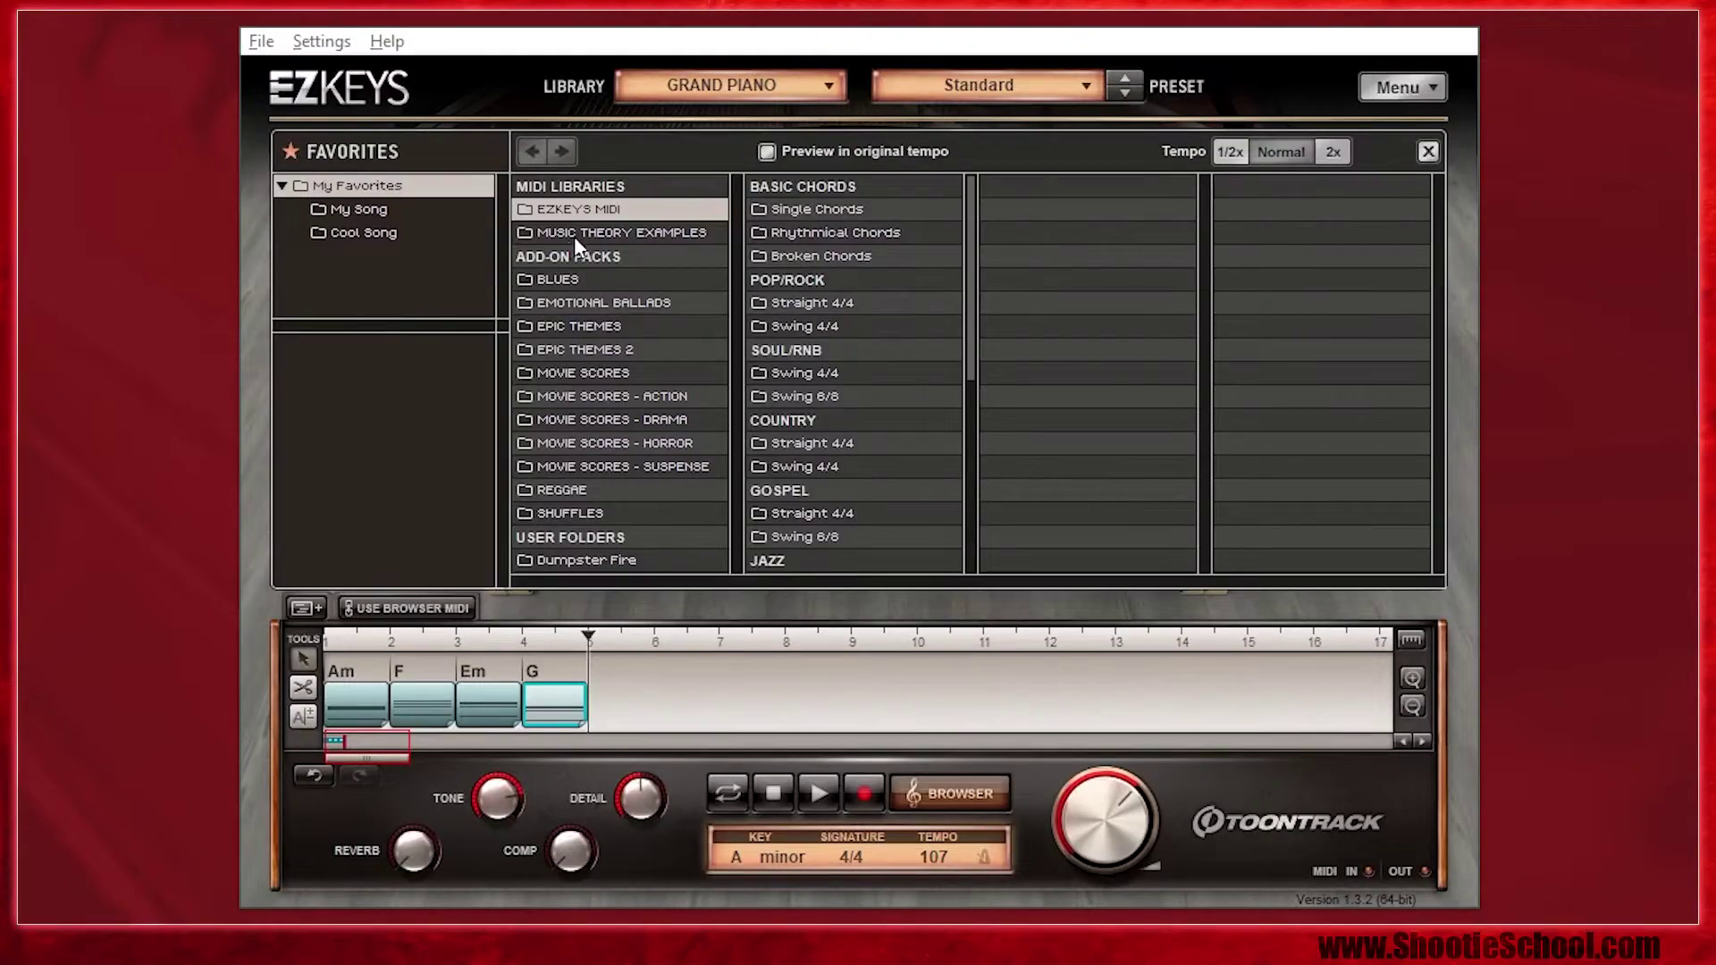
{"action": "left_click", "coordinate": [577, 234]}
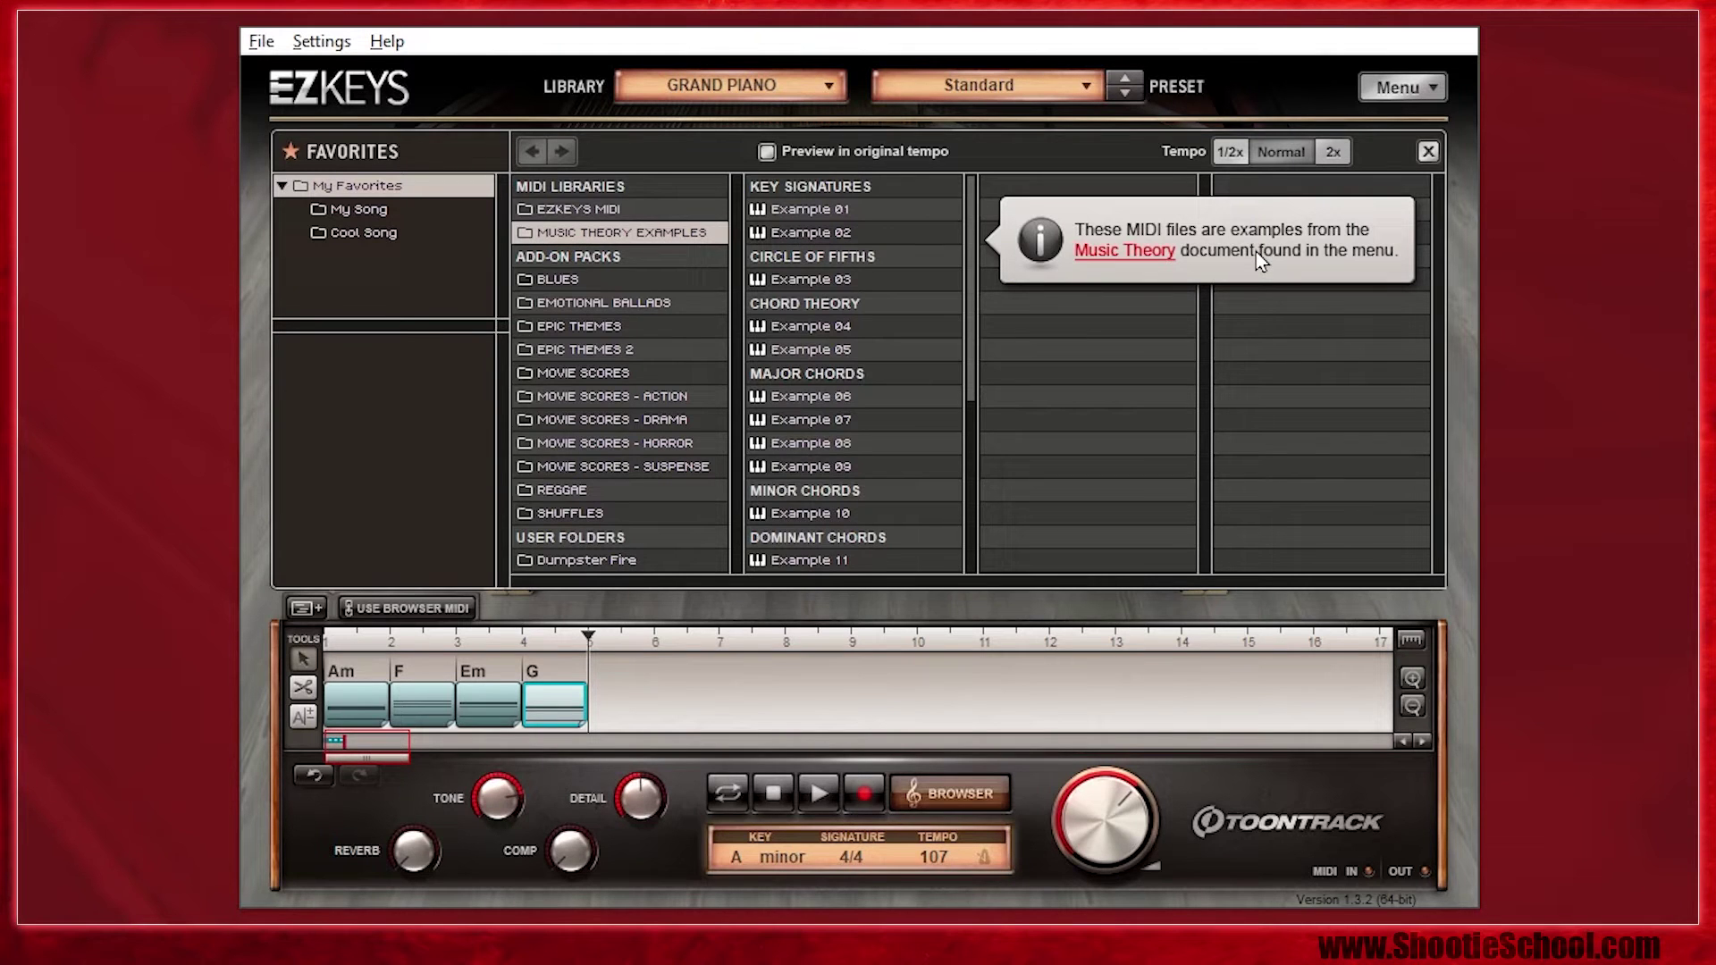
Browse to the Pop/Rock Straight 4/4 Slow Push 94 BPM verse variations and play the song.
{"action": "left_click", "coordinate": [581, 208]}
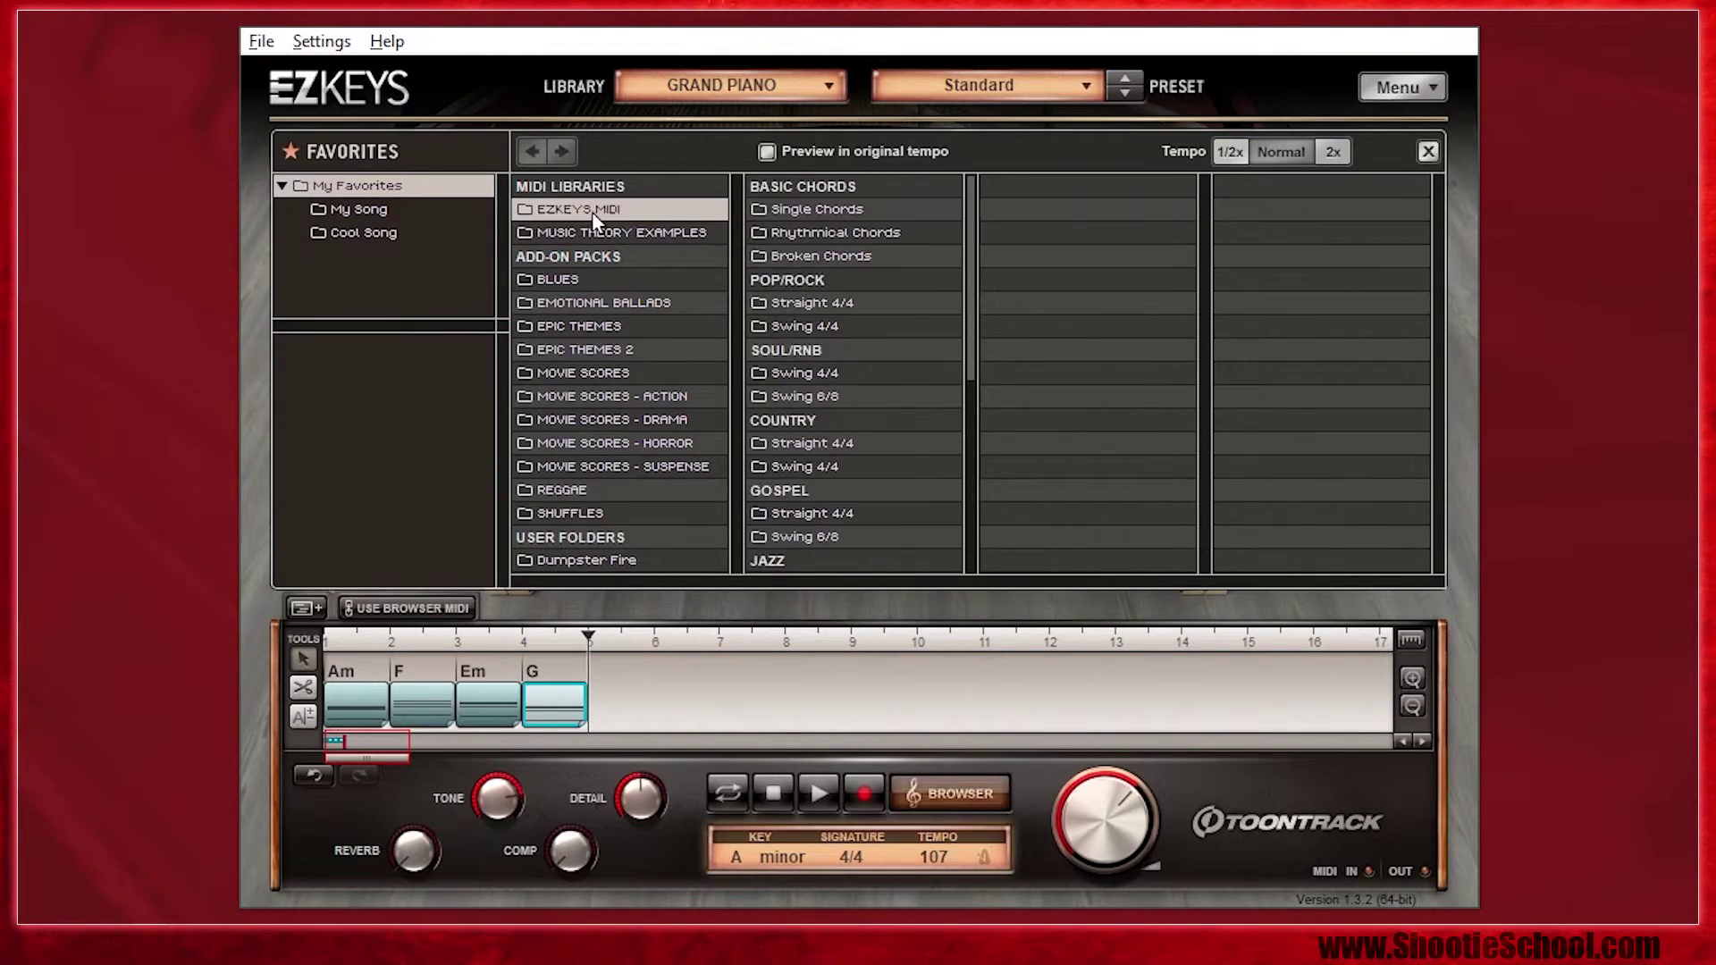
{"action": "left_click", "coordinate": [839, 303]}
{"action": "scroll", "coordinate": [1126, 375], "scroll_direction": "down", "scroll_amount": 1}
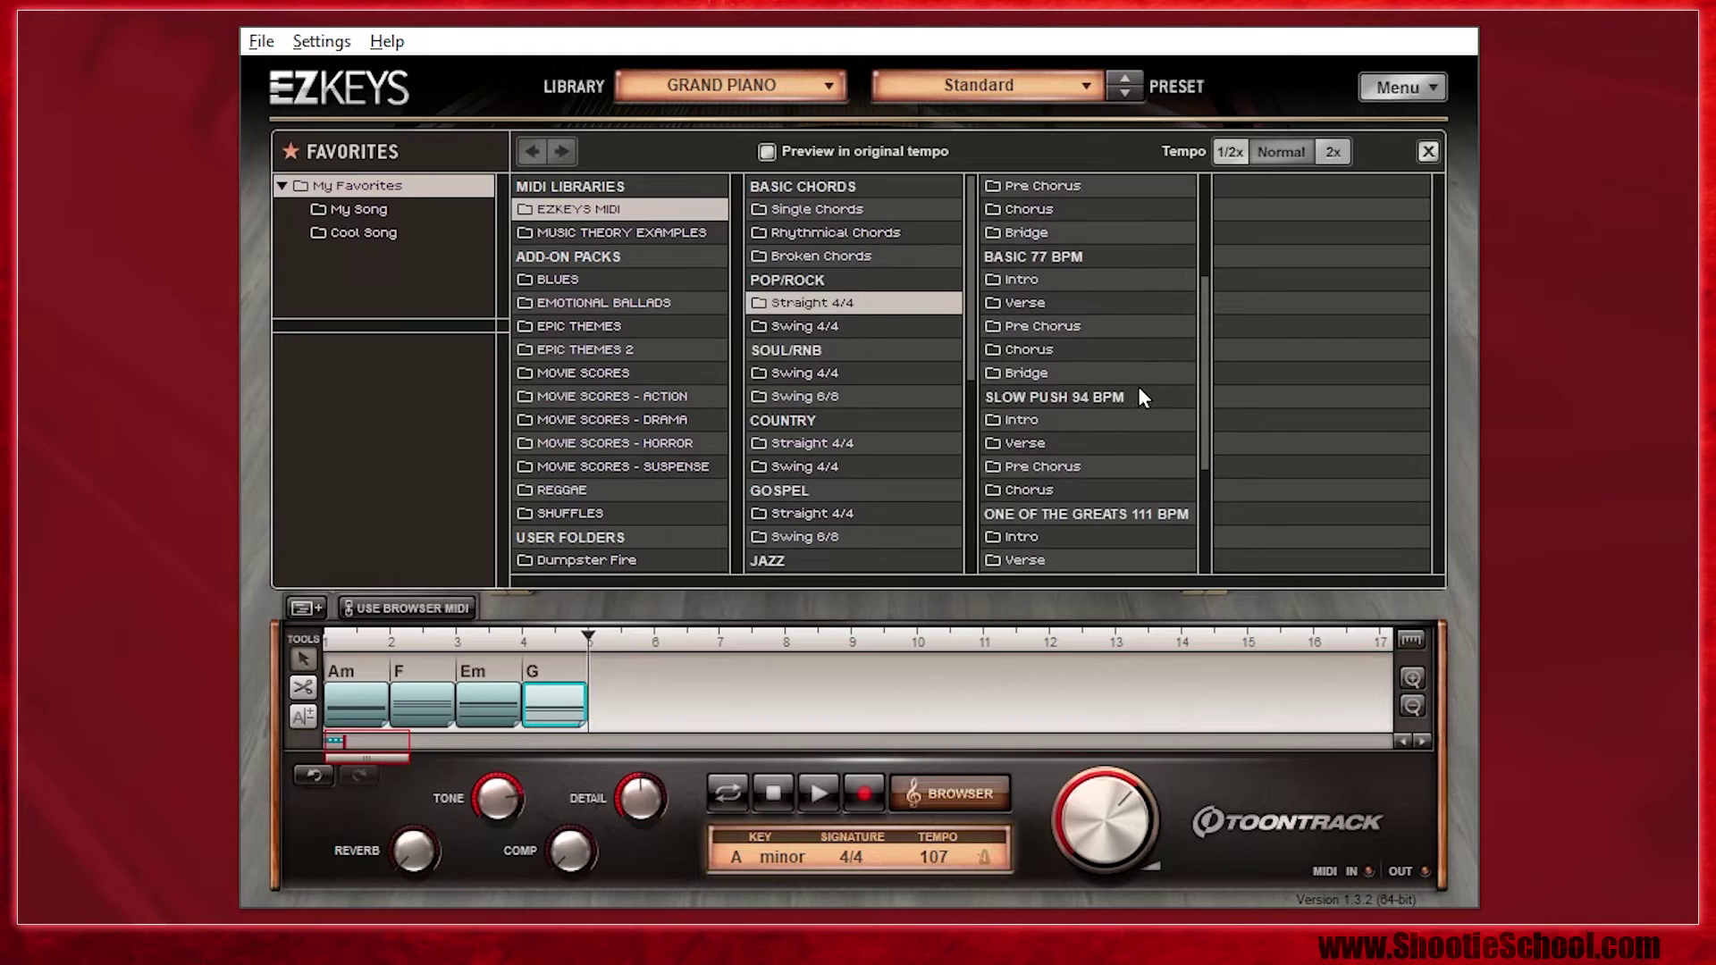
{"action": "left_click", "coordinate": [1078, 442]}
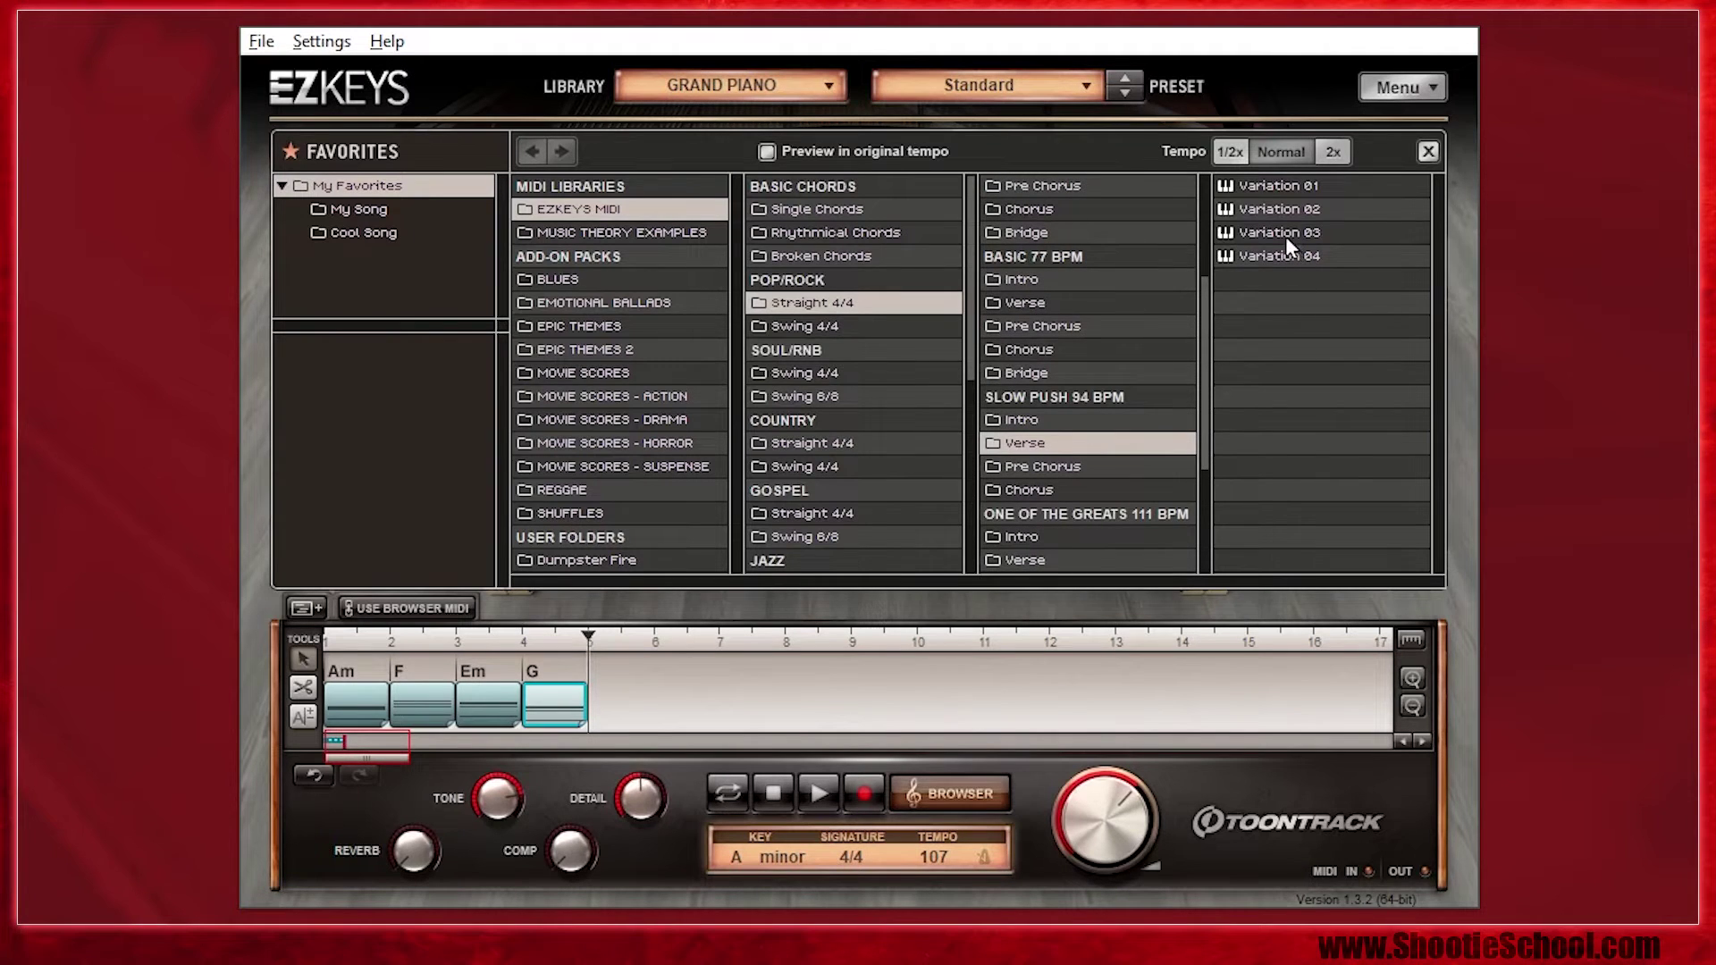
{"action": "mouse_move", "coordinate": [1287, 237]}
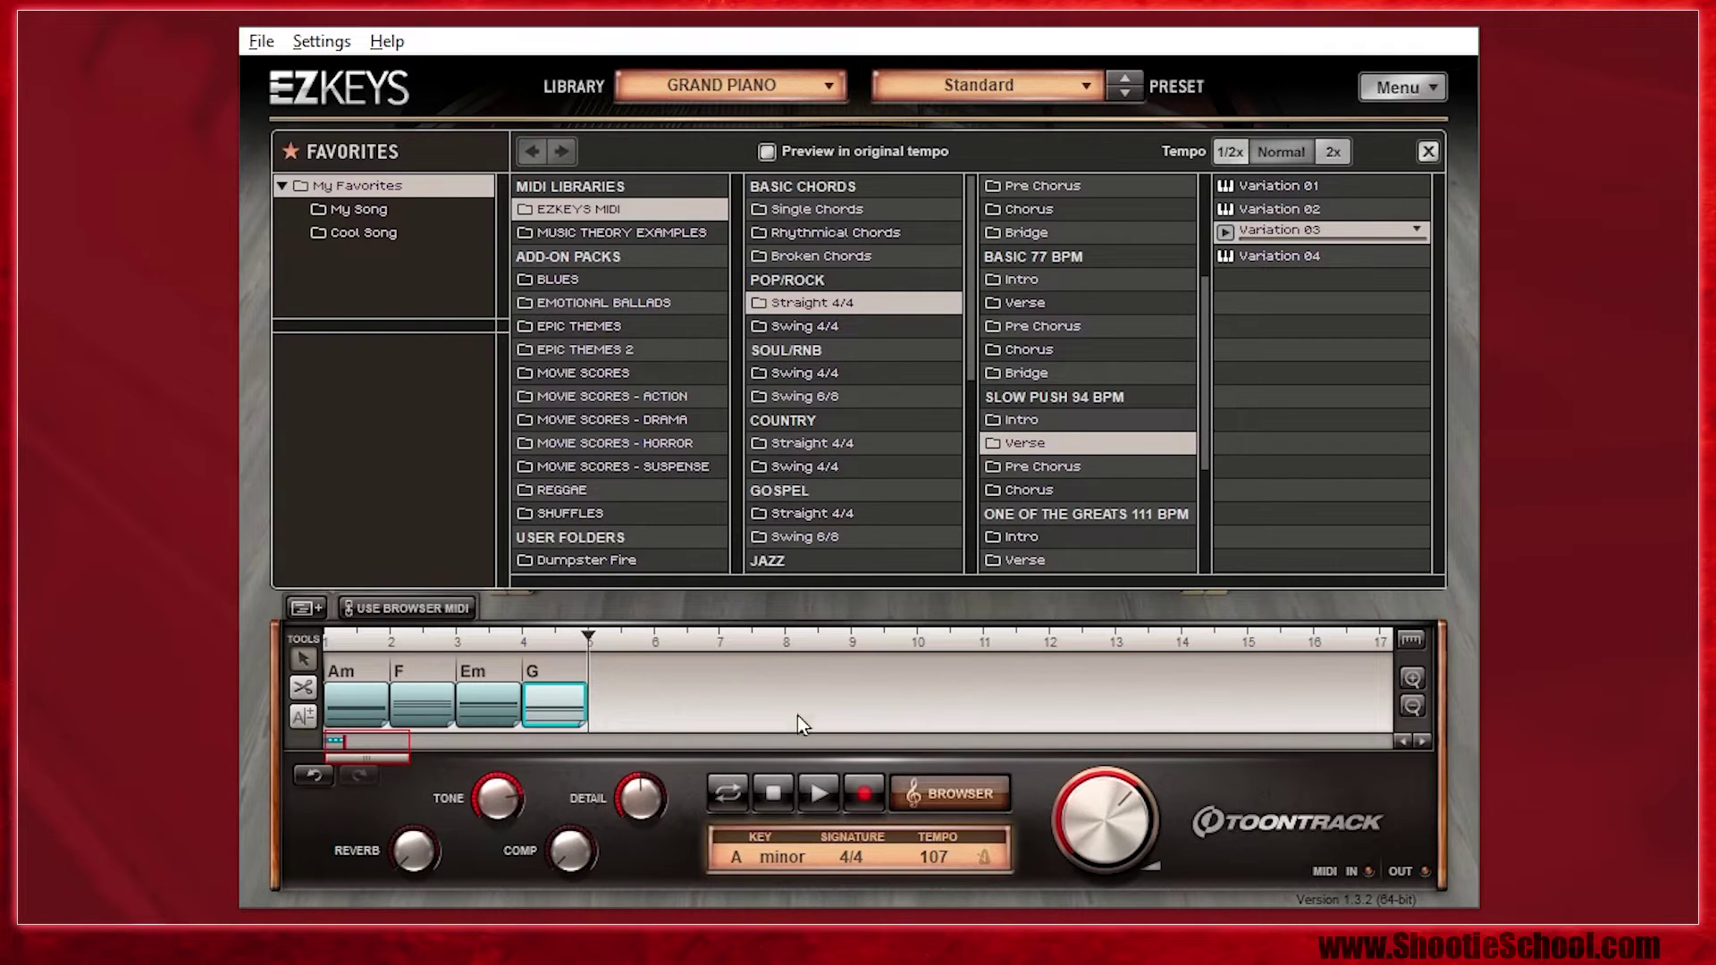
{"action": "left_click", "coordinate": [777, 792]}
{"action": "left_click", "coordinate": [824, 798]}
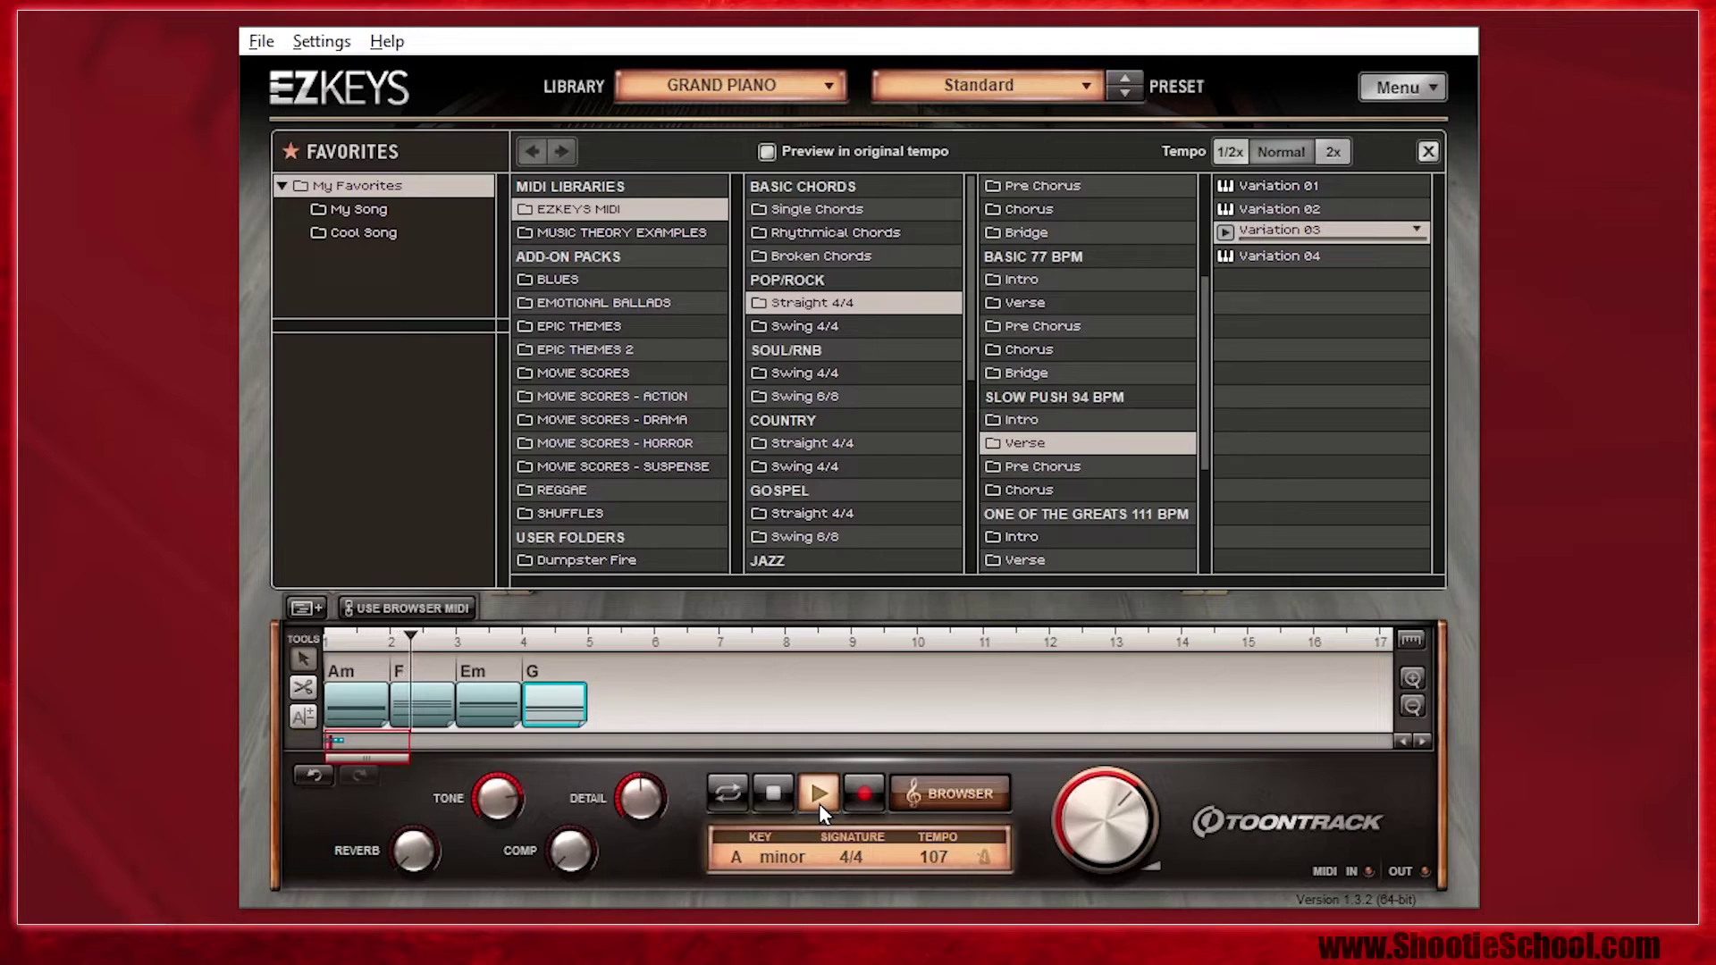
{"action": "left_click", "coordinate": [774, 793]}
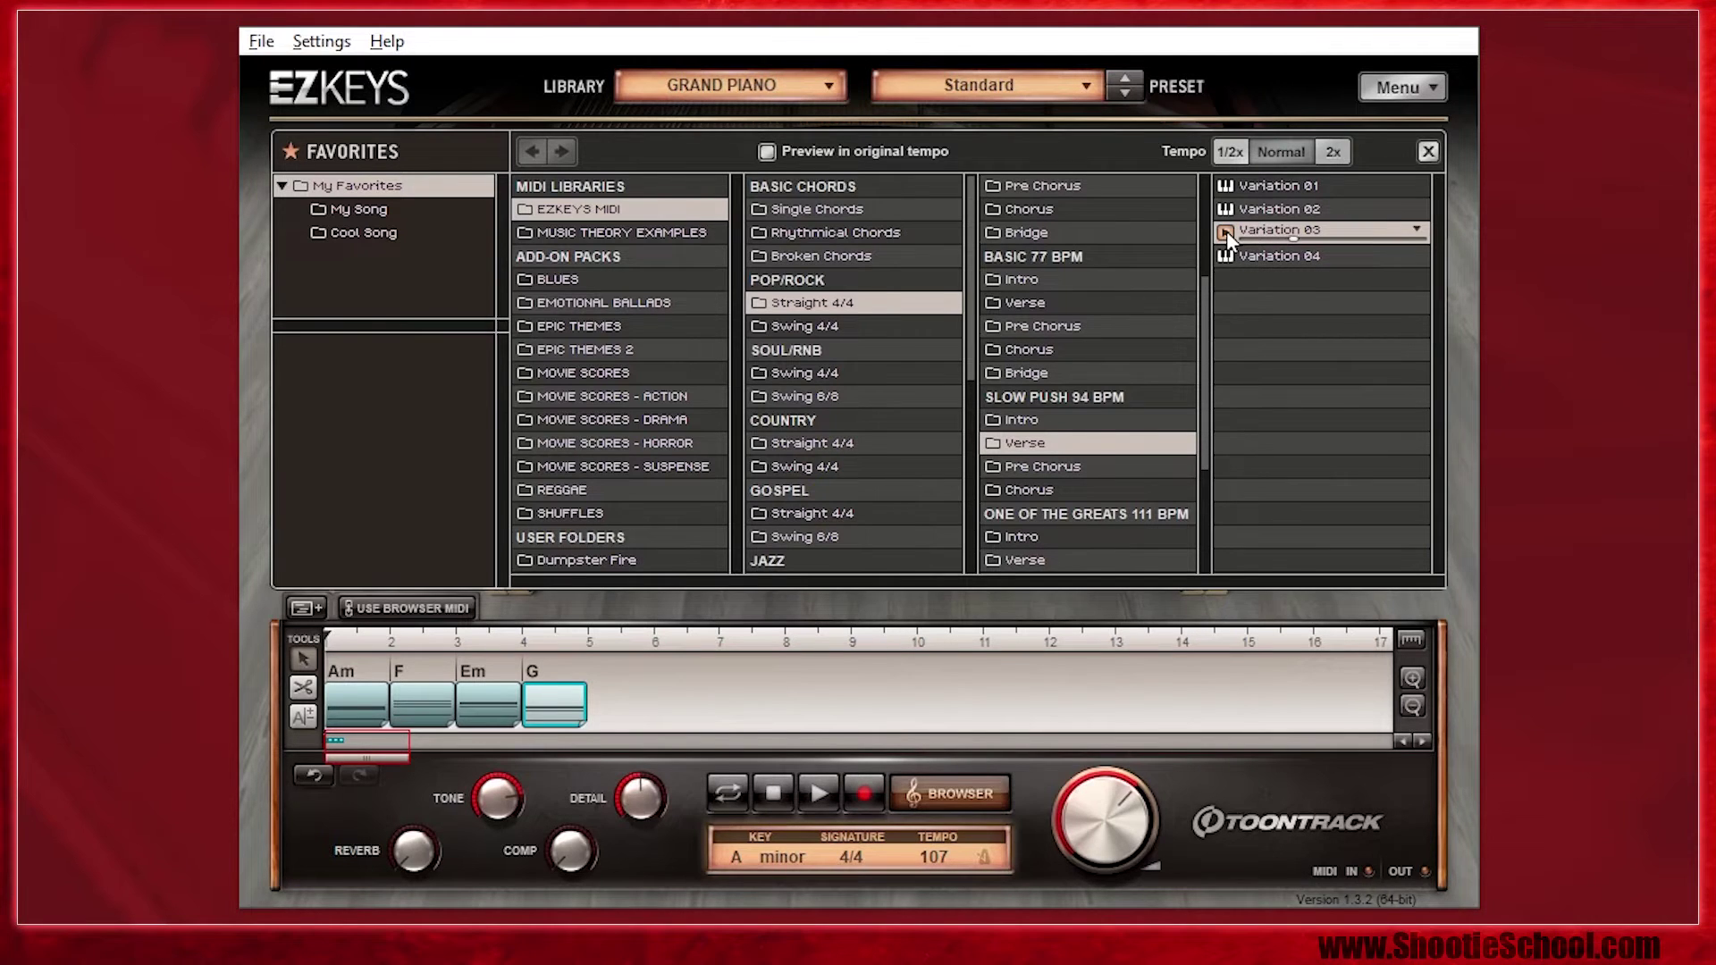
Replace the four chord blocks with Verse Variation 03 via Use Browser MIDI, then play it.
{"action": "left_click_drag", "start_coordinate": [1307, 228], "coordinate": [334, 711]}
{"action": "left_click", "coordinate": [403, 609]}
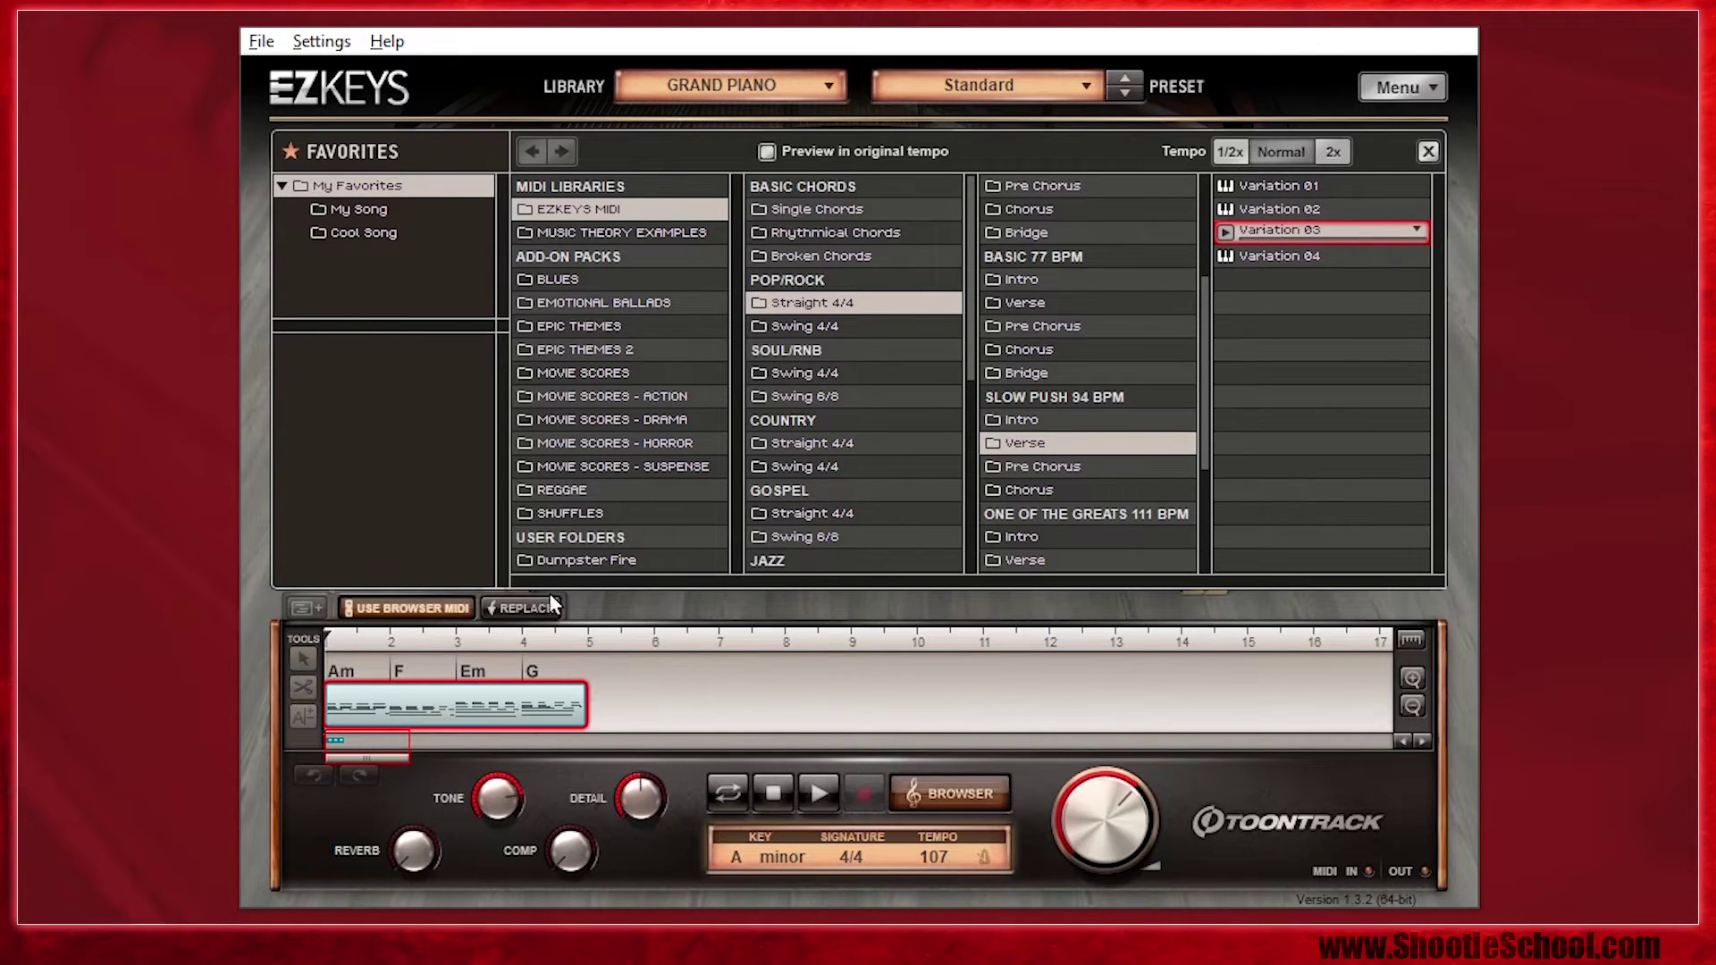
{"action": "left_click", "coordinate": [527, 609]}
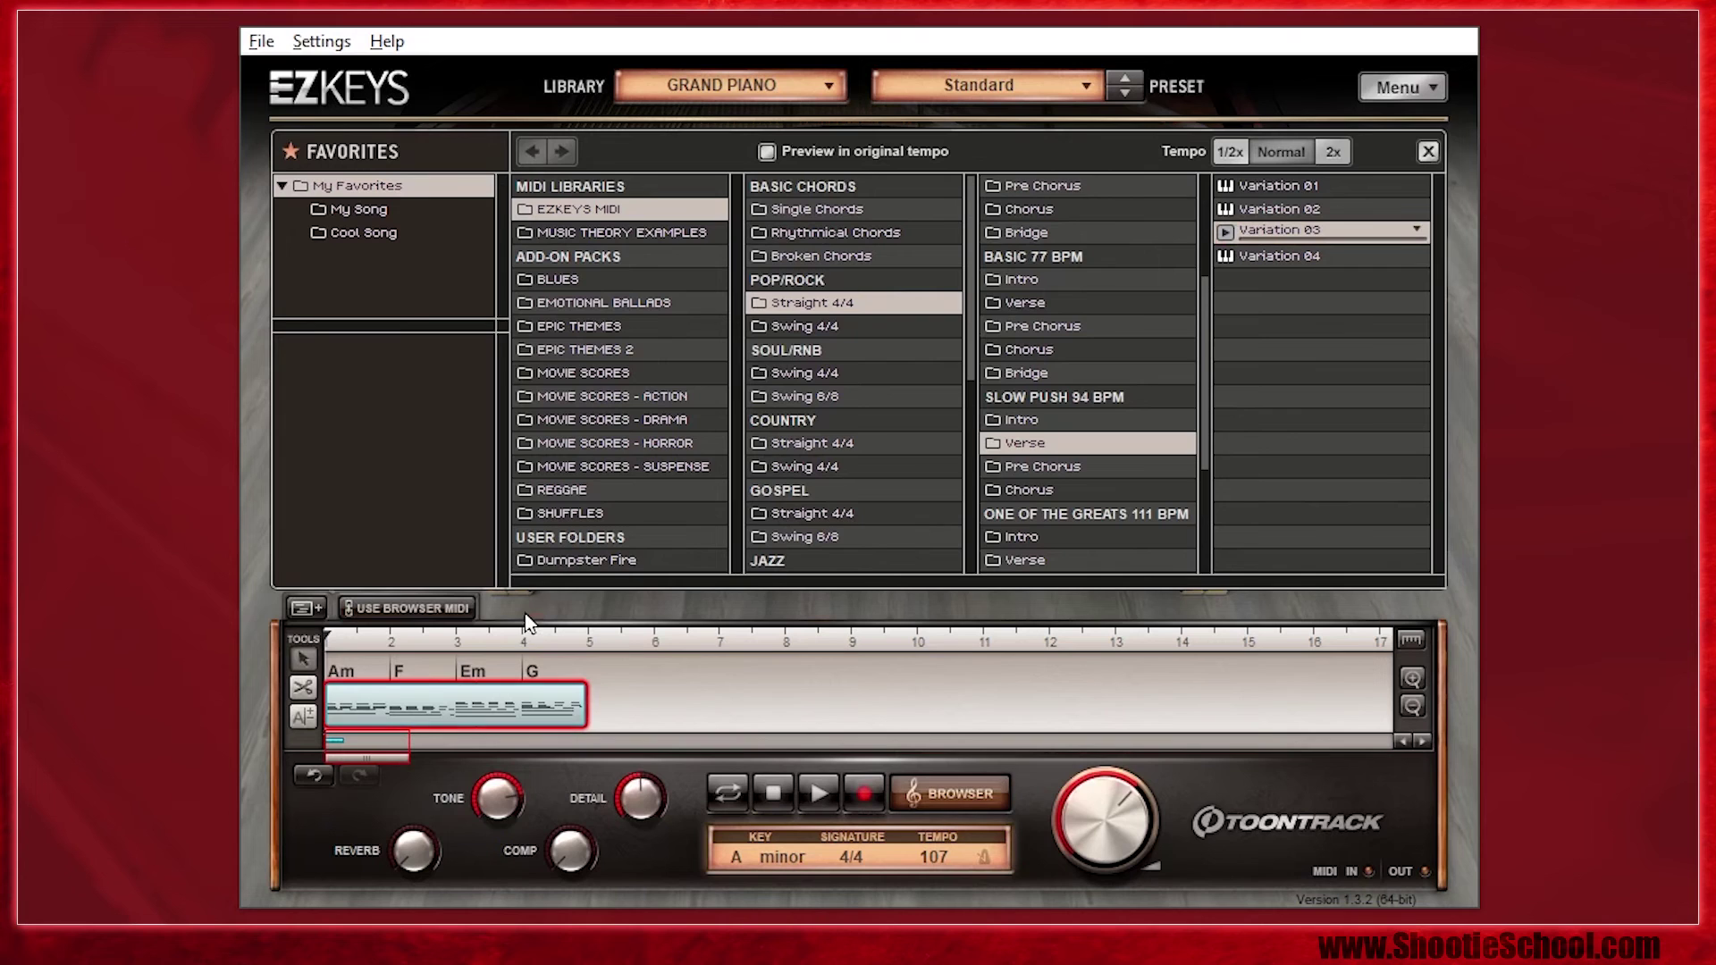
{"action": "left_click", "coordinate": [819, 794]}
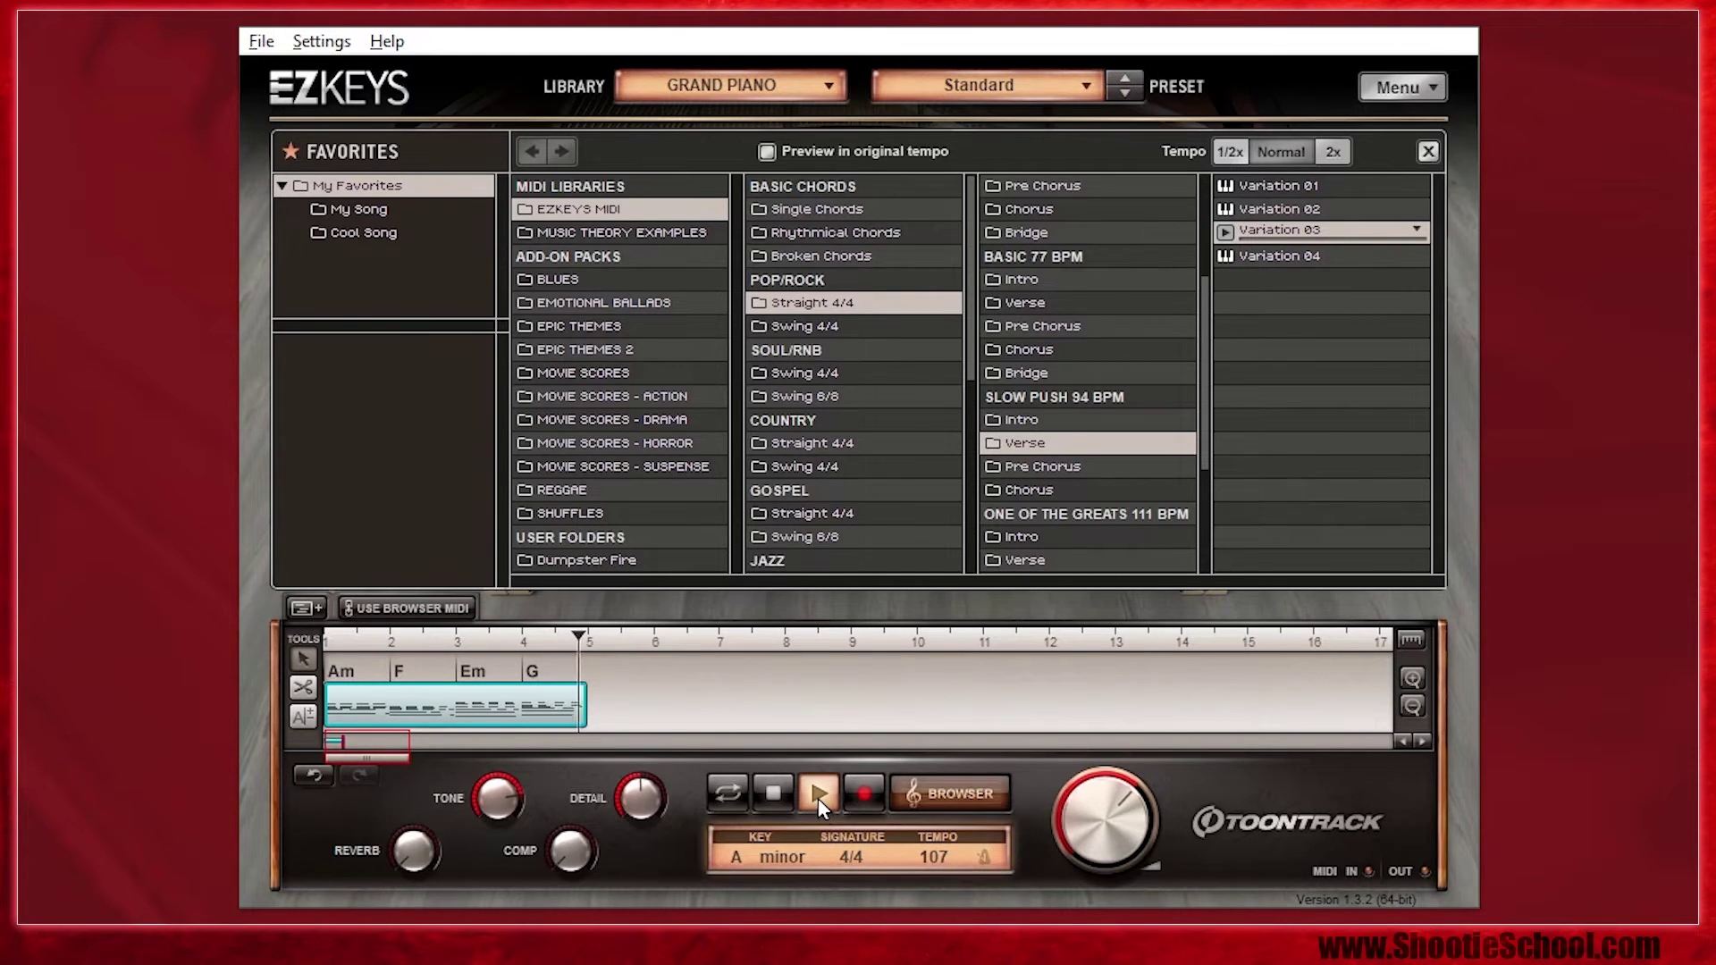
Stop playback and split the pattern block into shorter pieces around the F chord.
{"action": "key", "text": "space"}
{"action": "left_click", "coordinate": [425, 706]}
{"action": "left_click", "coordinate": [440, 706]}
{"action": "scroll", "coordinate": [353, 722], "scroll_direction": "up", "scroll_amount": 2}
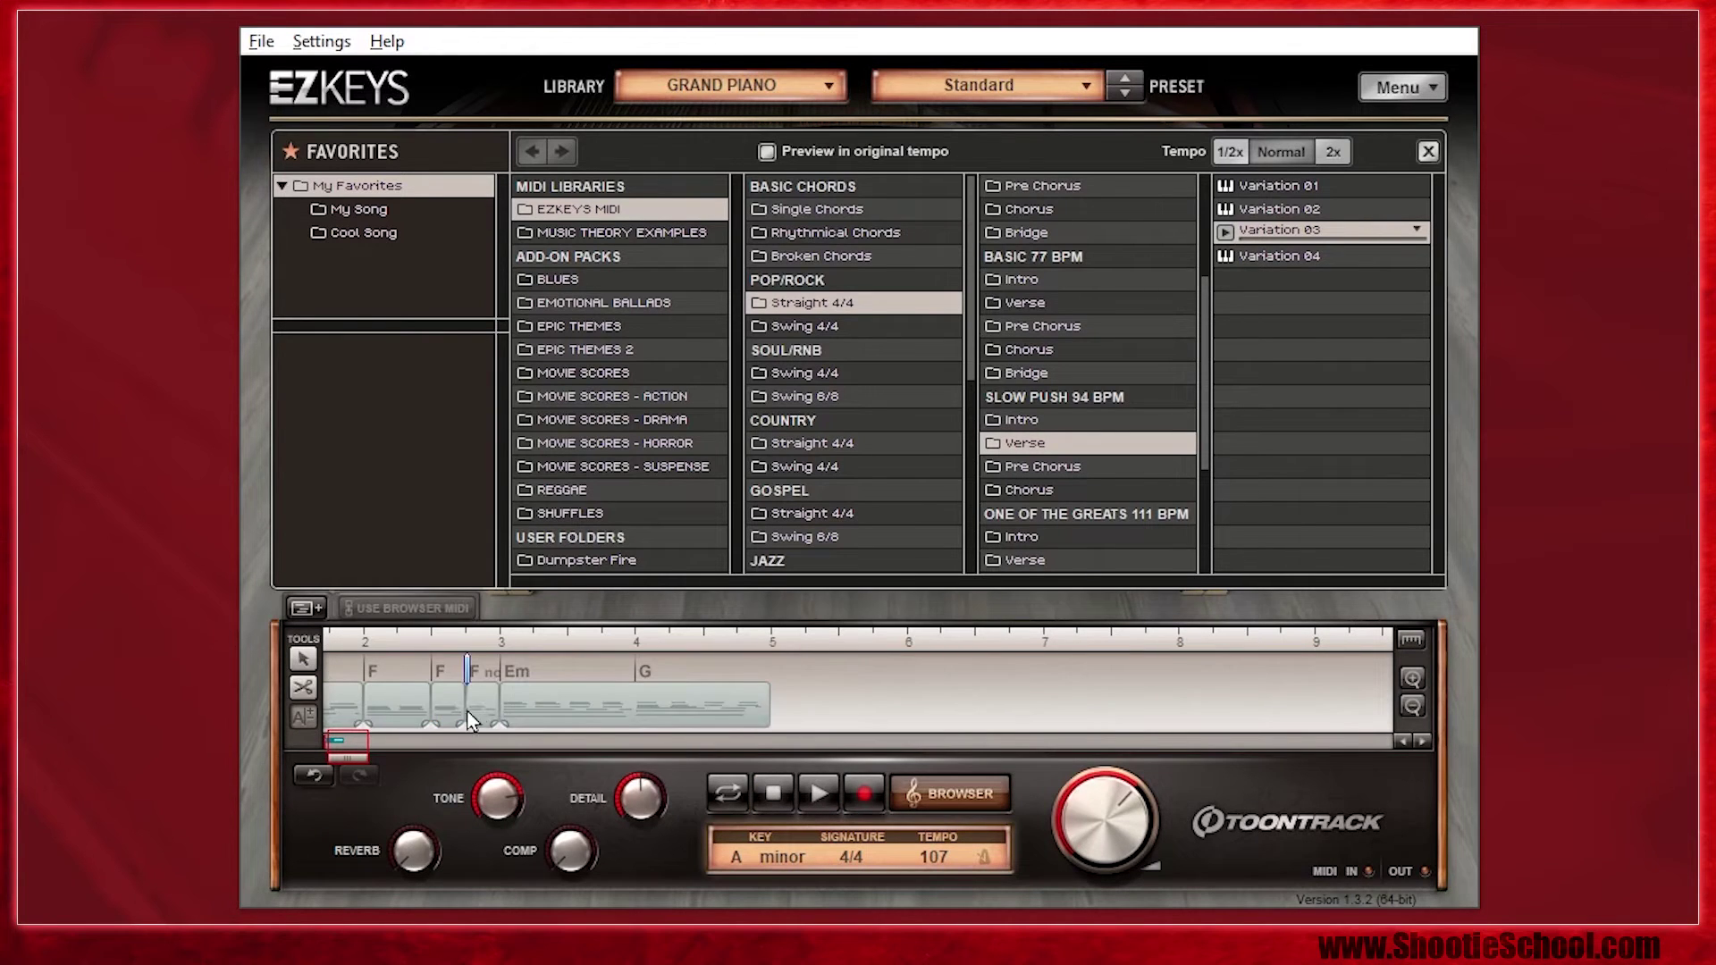
{"action": "right_click", "coordinate": [471, 708]}
{"action": "mouse_move", "coordinate": [609, 728]}
{"action": "mouse_move", "coordinate": [824, 731]}
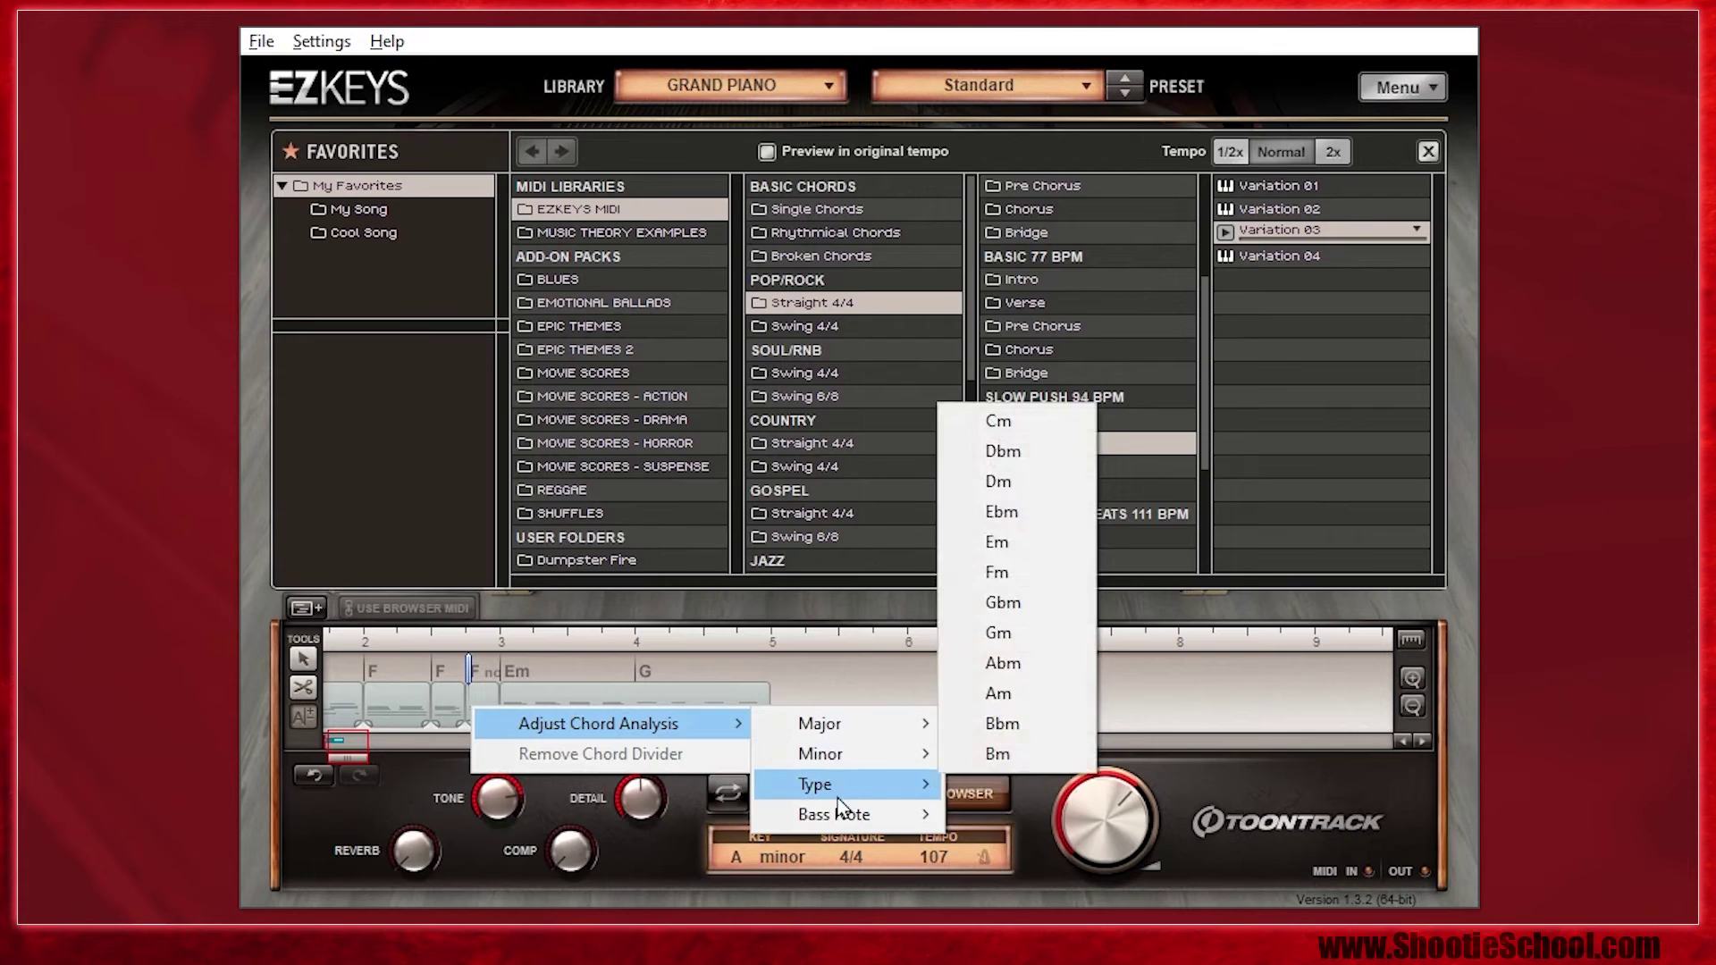
In the Em–G block's Properties, keep transpose at 0 and set the section to Bridge.
{"action": "right_click", "coordinate": [631, 709]}
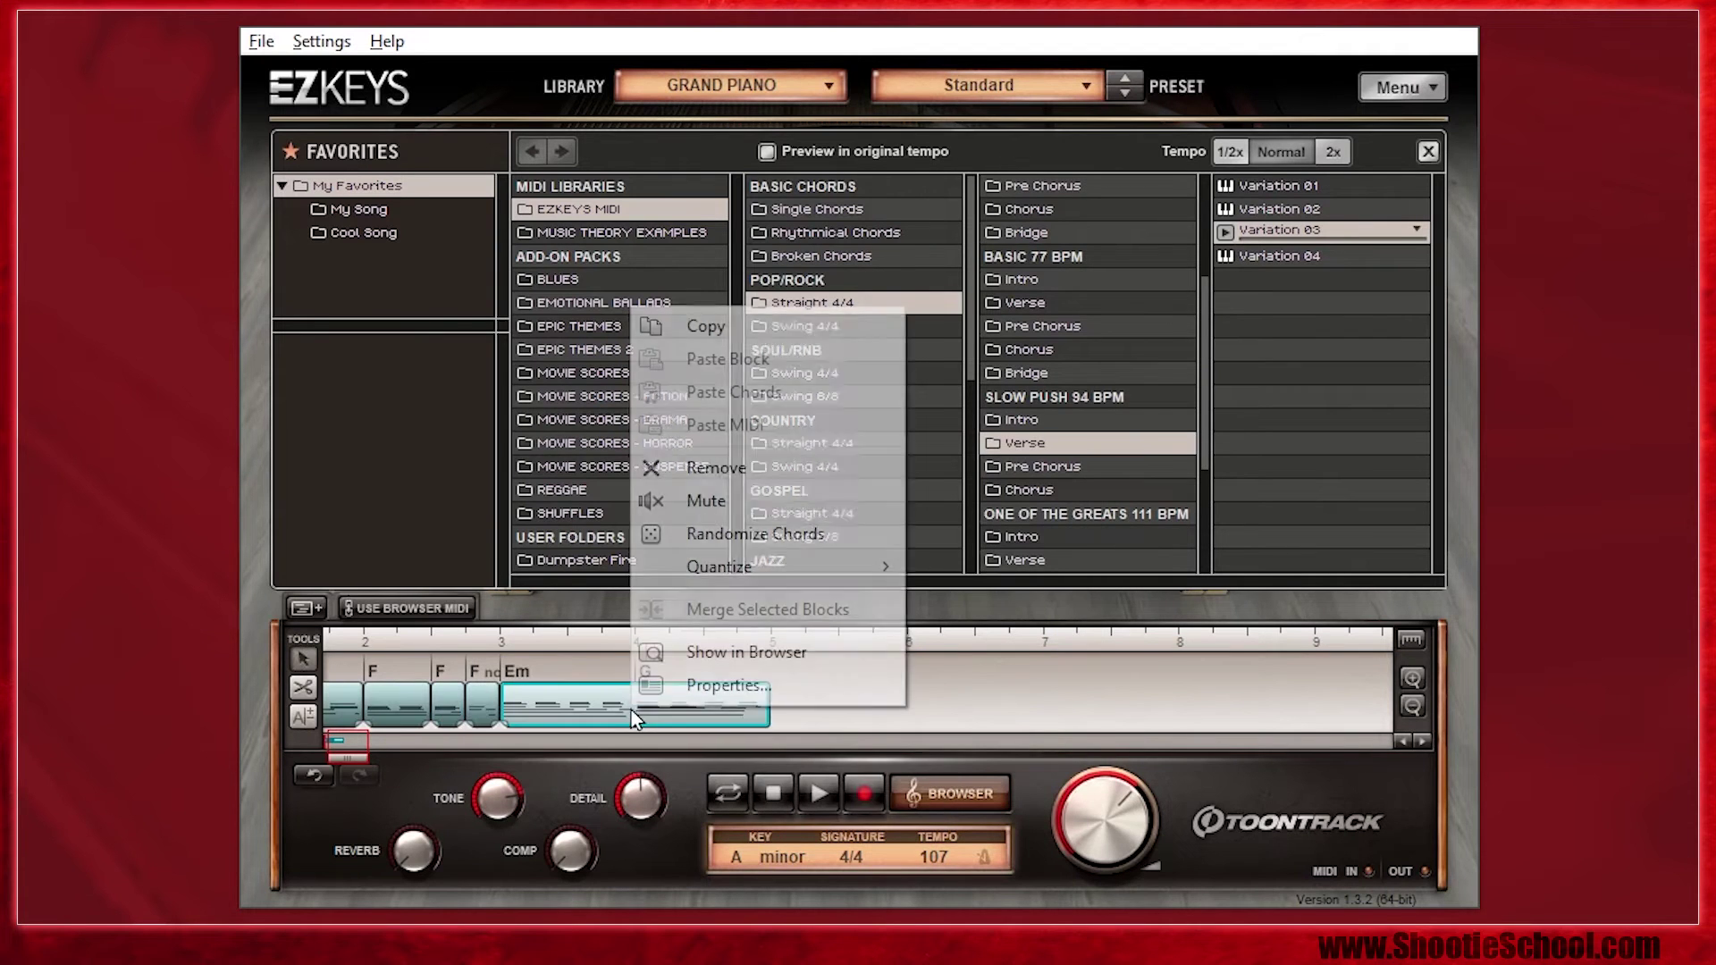
{"action": "left_click", "coordinate": [715, 686]}
{"action": "left_click", "coordinate": [774, 603]}
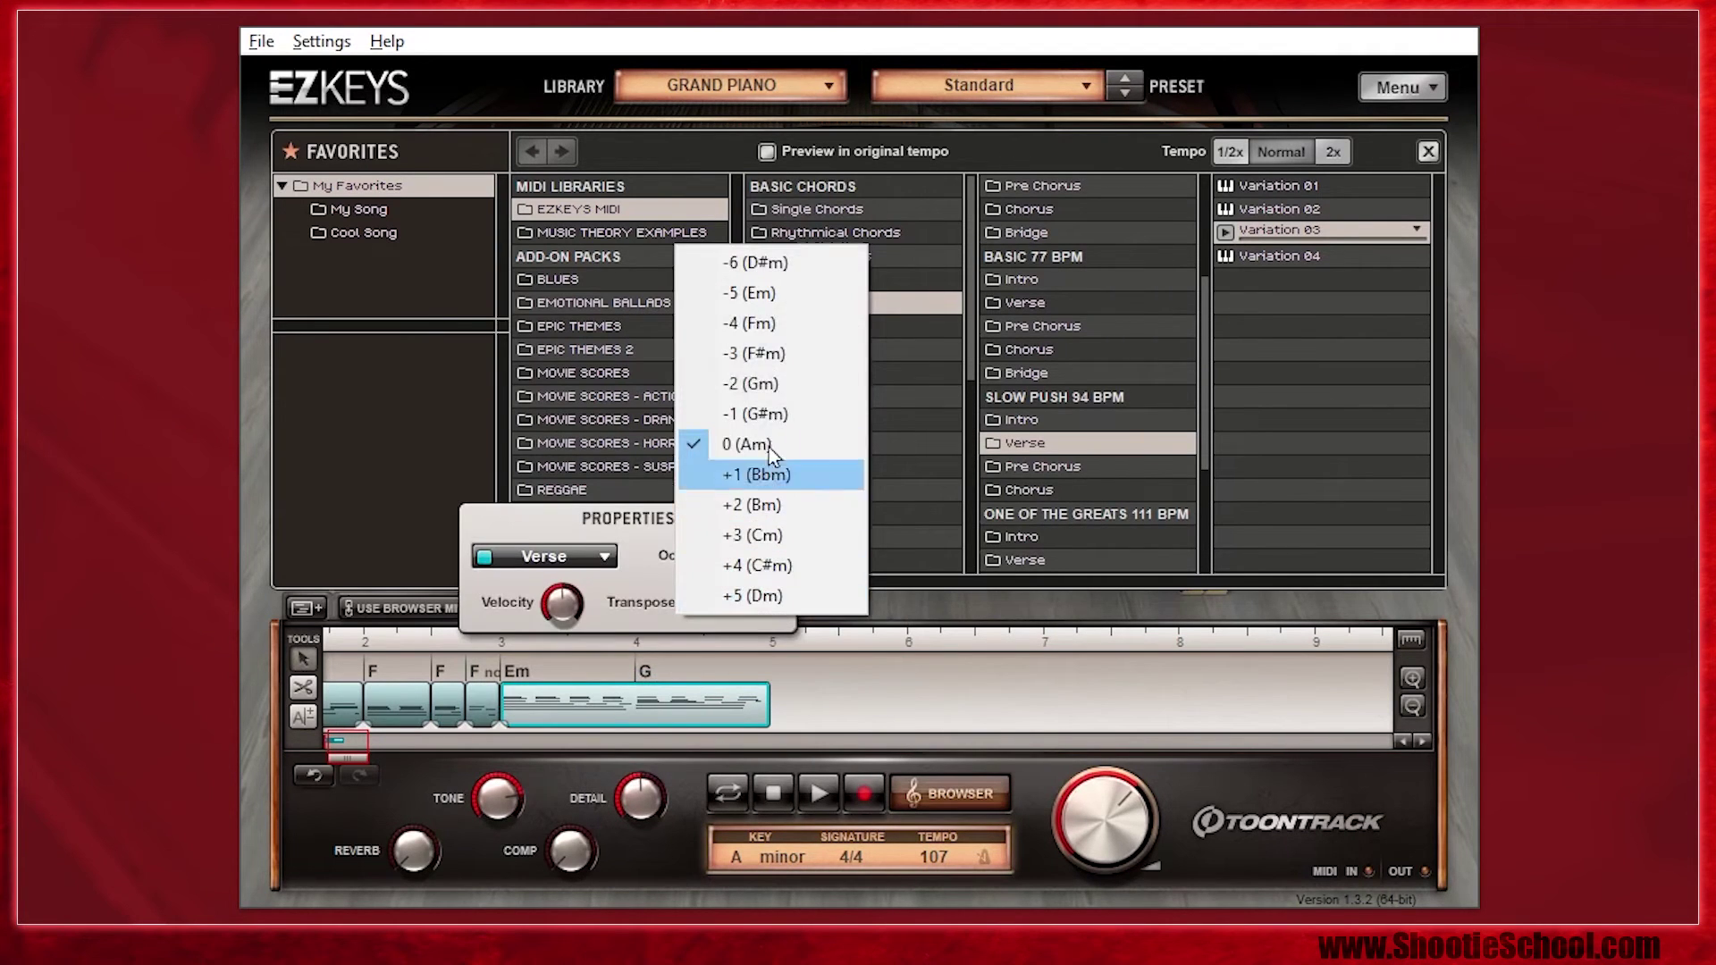
{"action": "left_click", "coordinate": [546, 555]}
{"action": "left_click", "coordinate": [572, 636]}
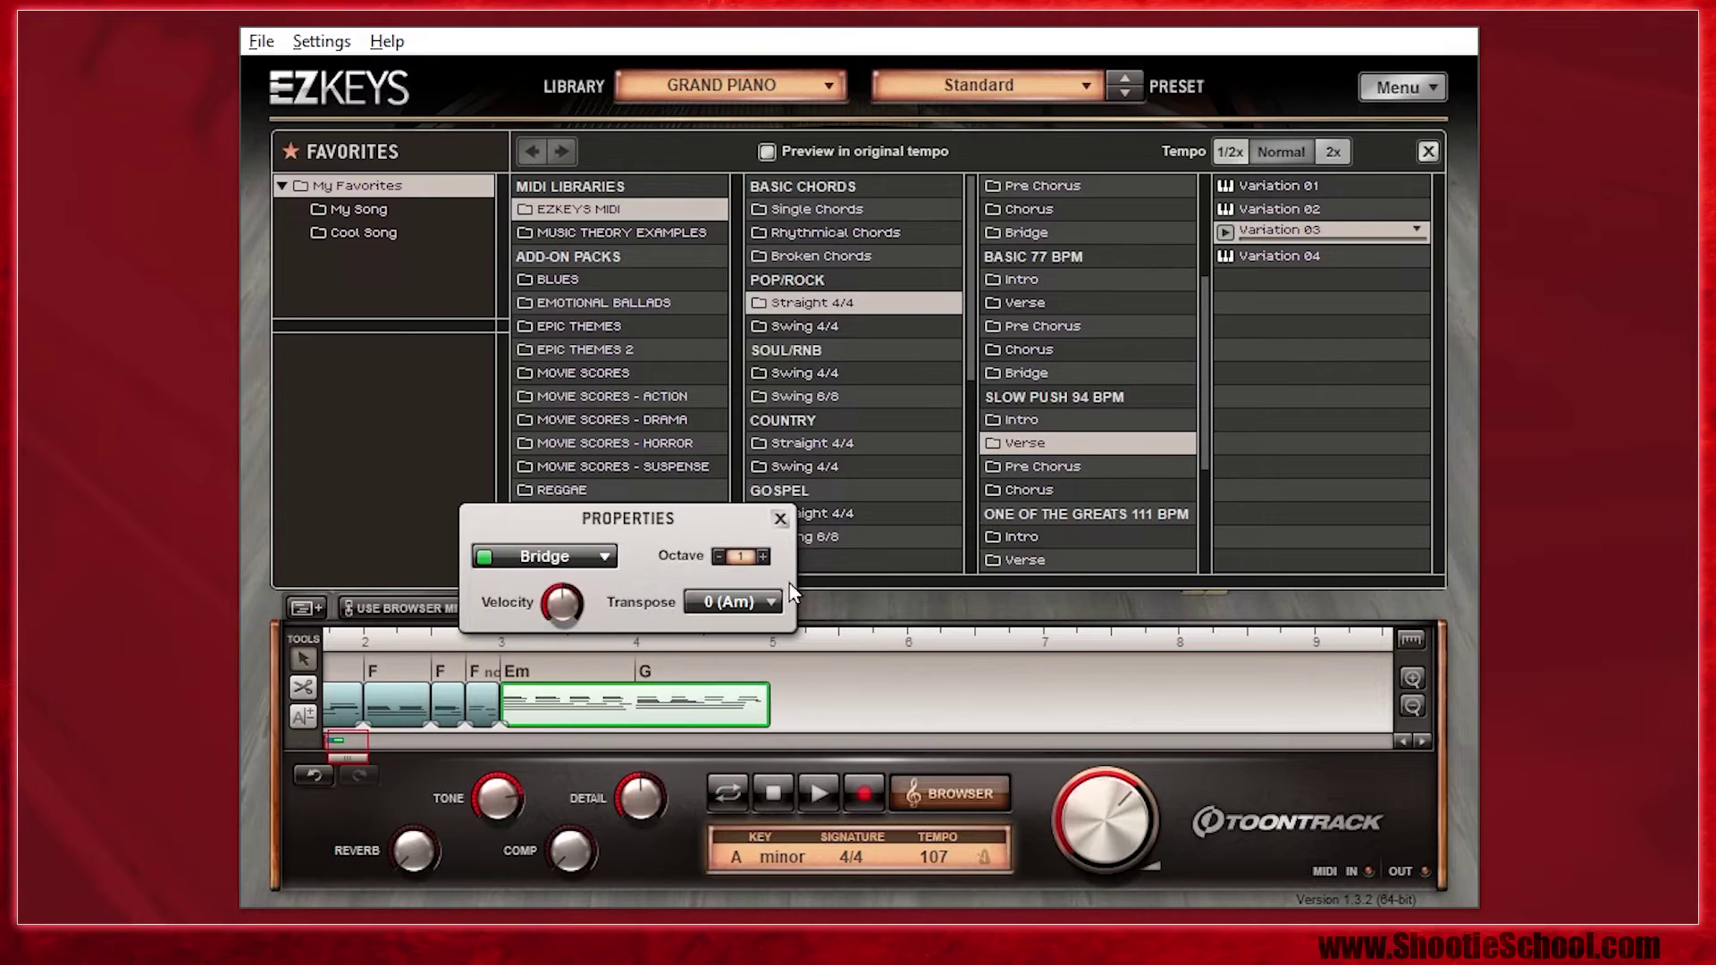
{"action": "left_click", "coordinate": [780, 519]}
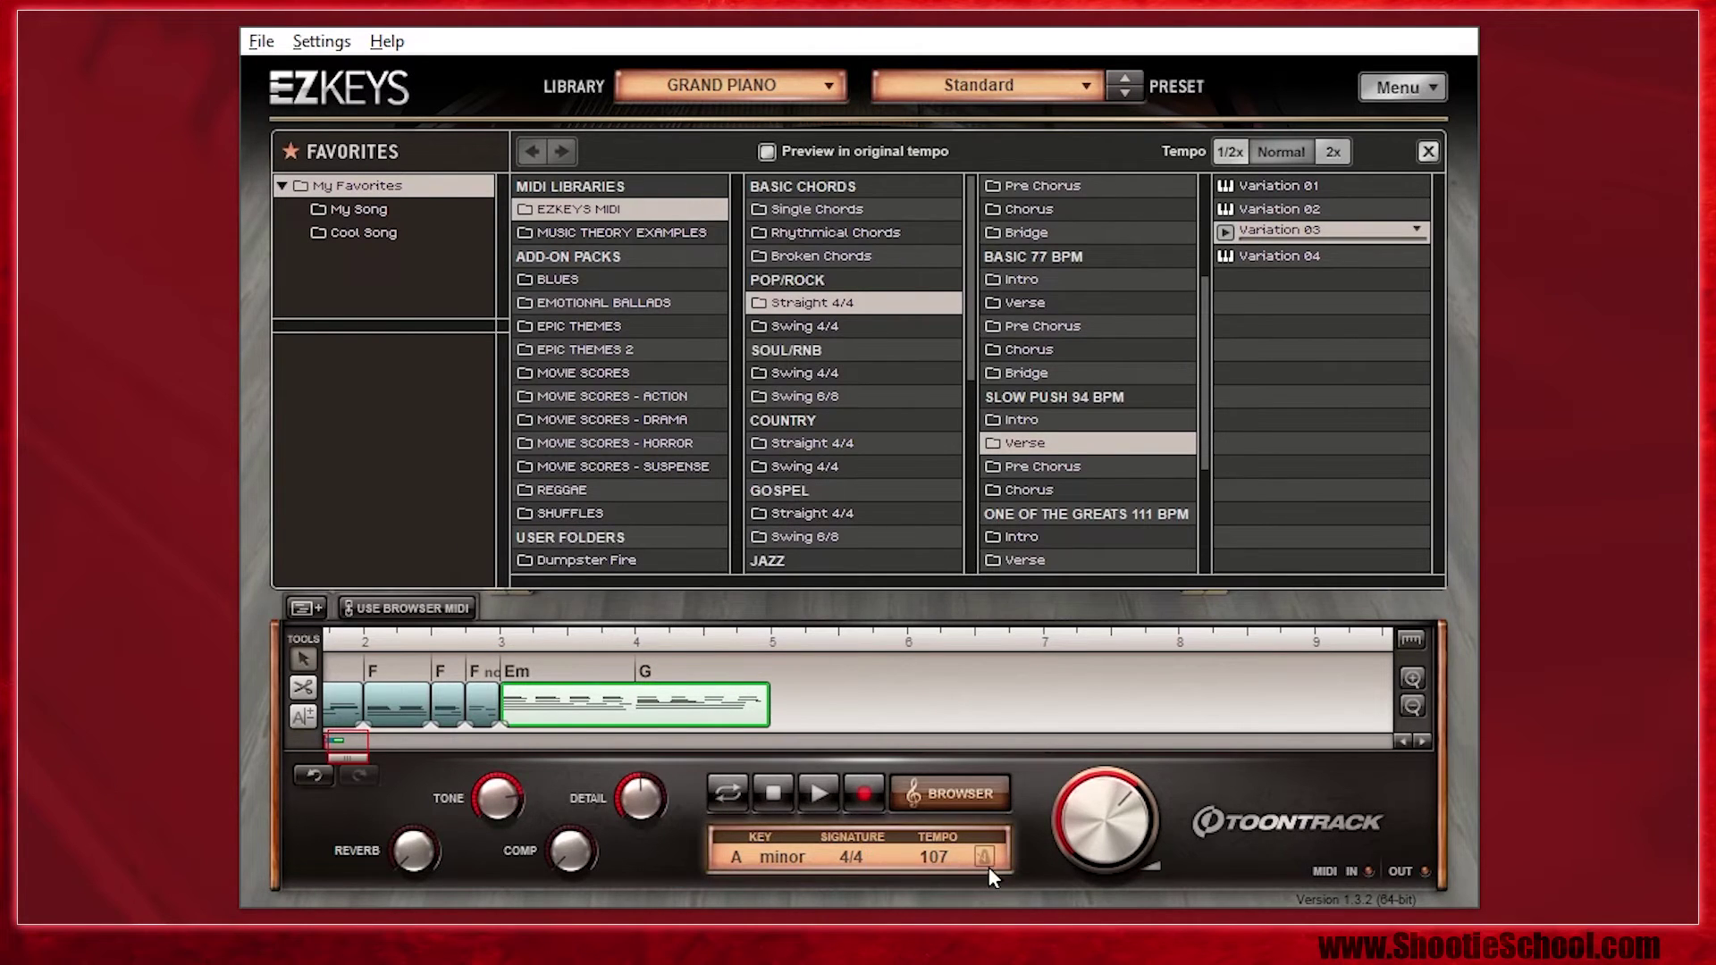
{"action": "left_click", "coordinate": [321, 42]}
{"action": "left_click", "coordinate": [327, 65]}
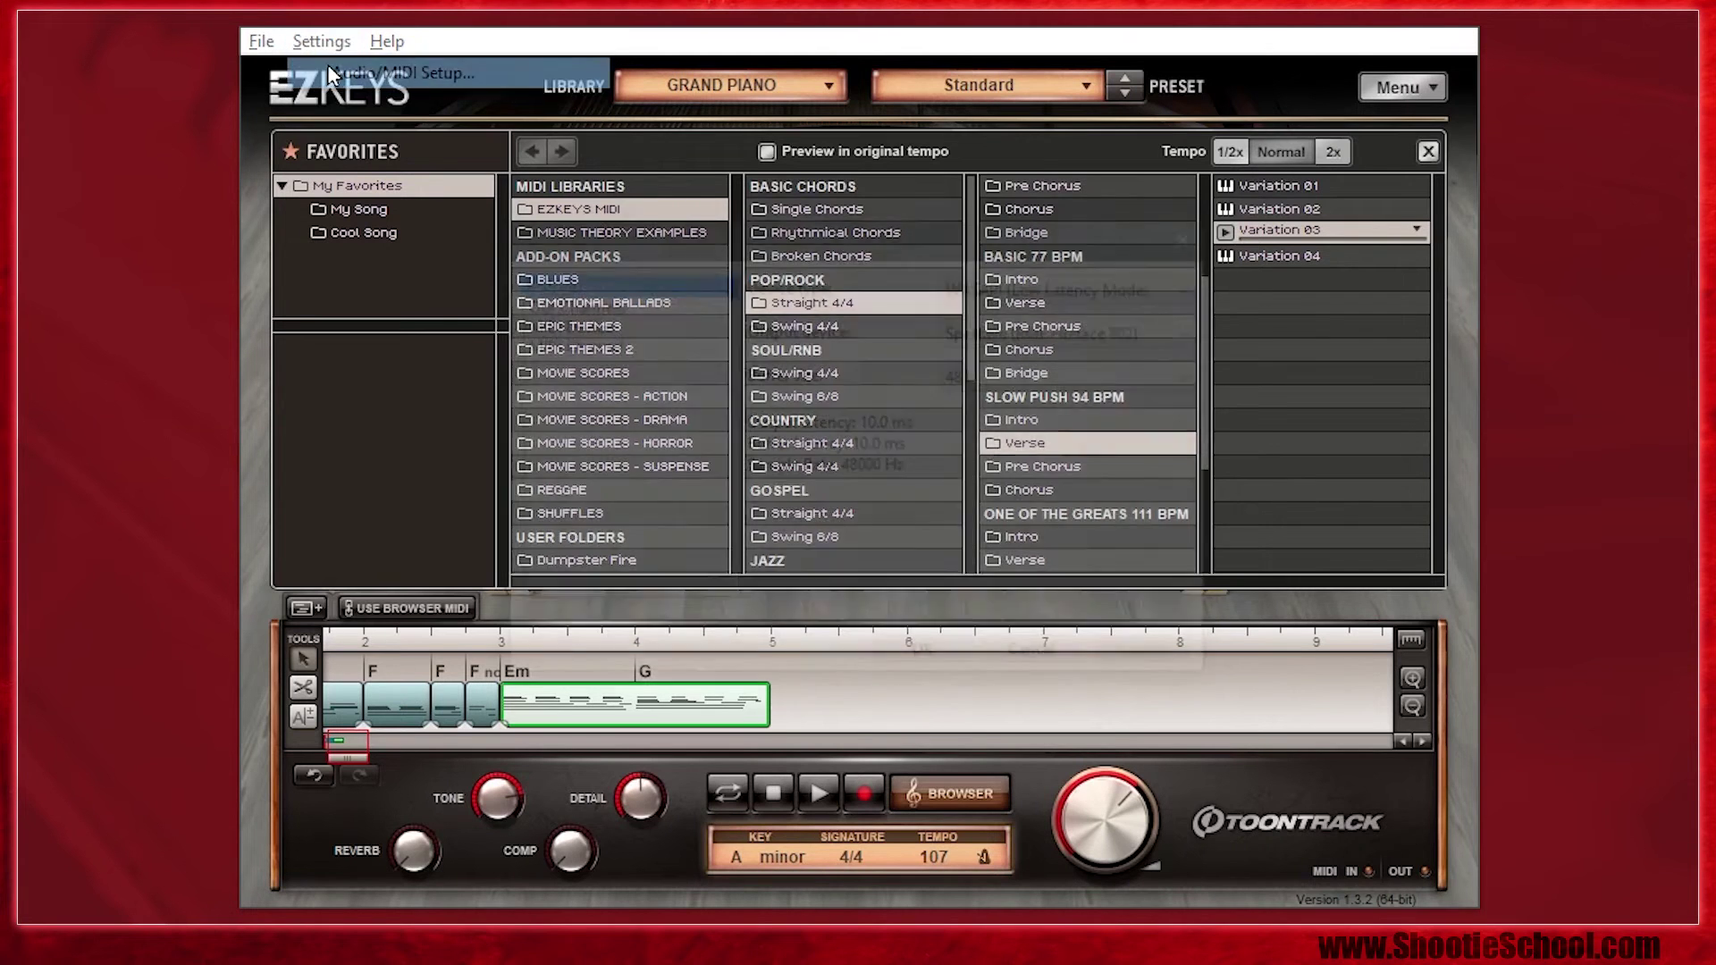
{"action": "left_click", "coordinate": [587, 306]}
{"action": "left_click", "coordinate": [588, 324]}
{"action": "left_click", "coordinate": [589, 345]}
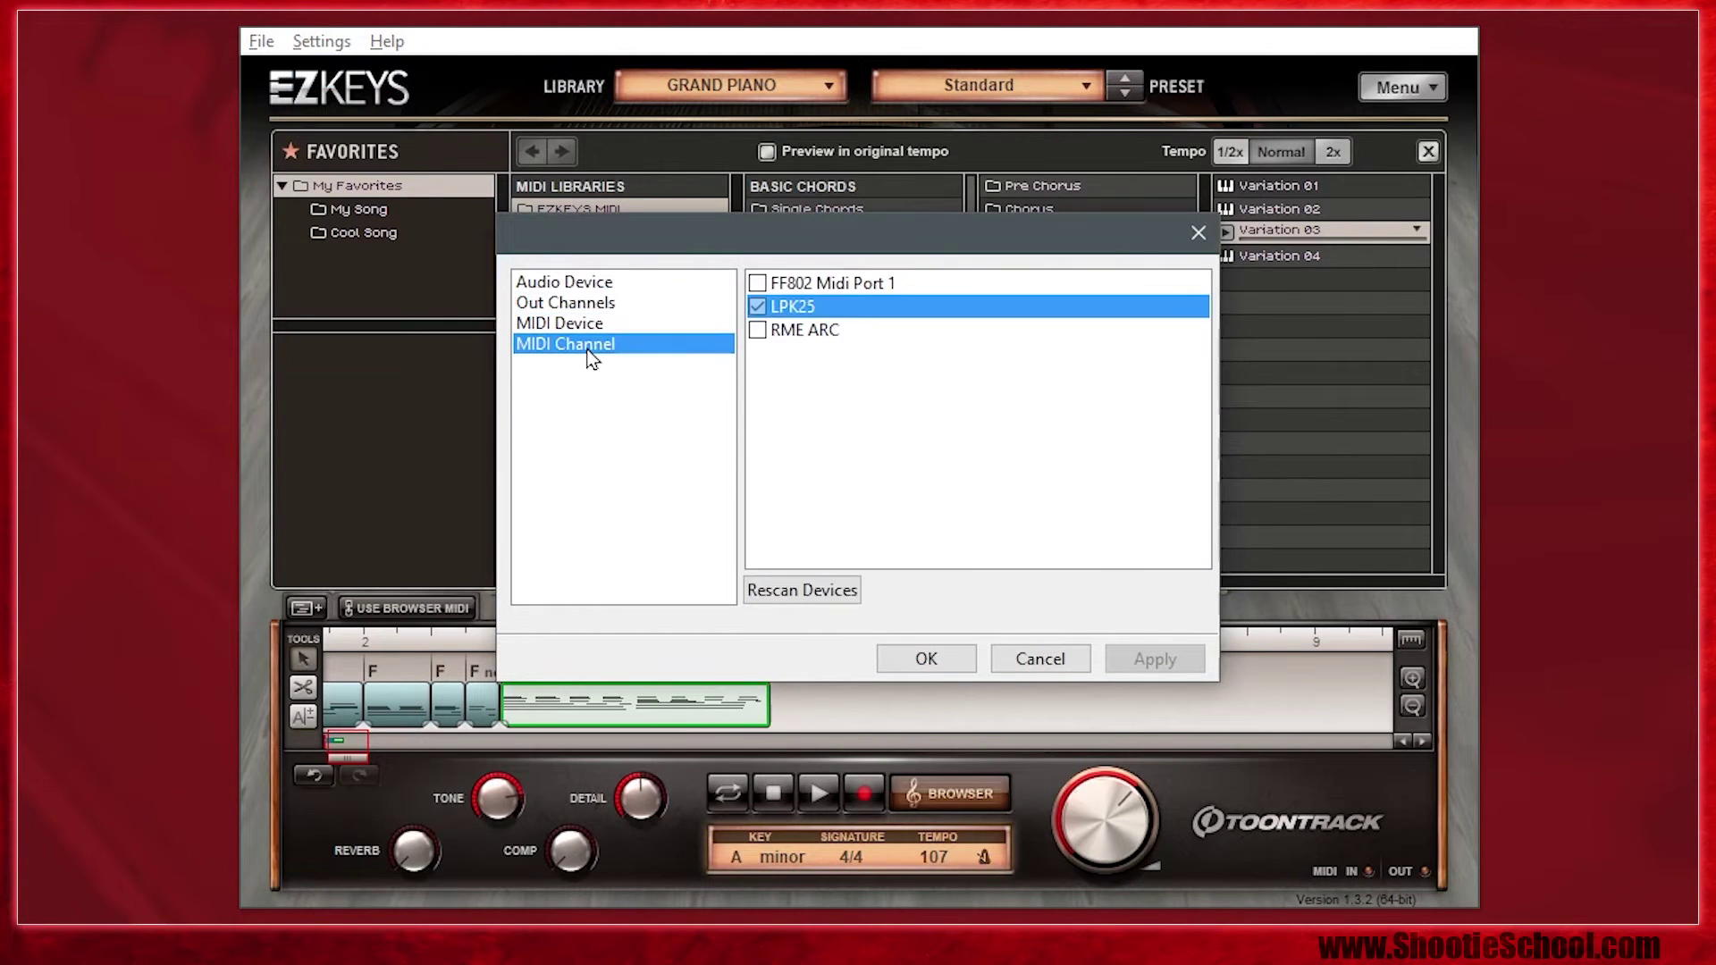
{"action": "left_click", "coordinate": [1041, 665]}
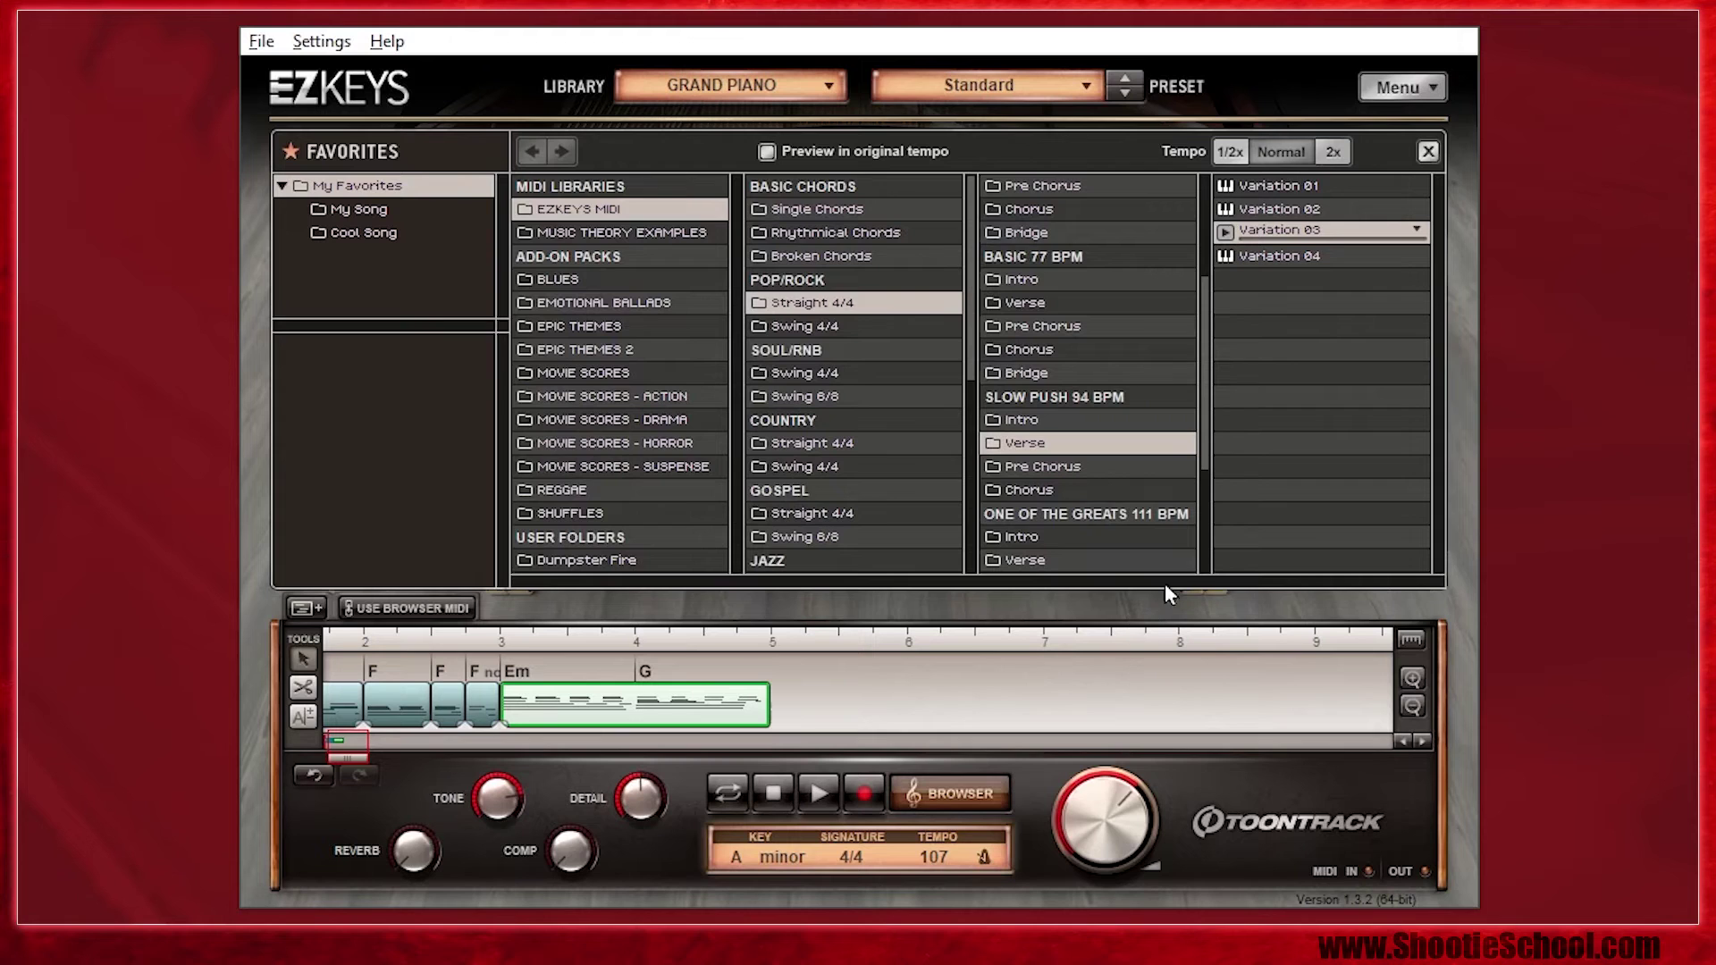
{"action": "left_click", "coordinate": [1431, 97]}
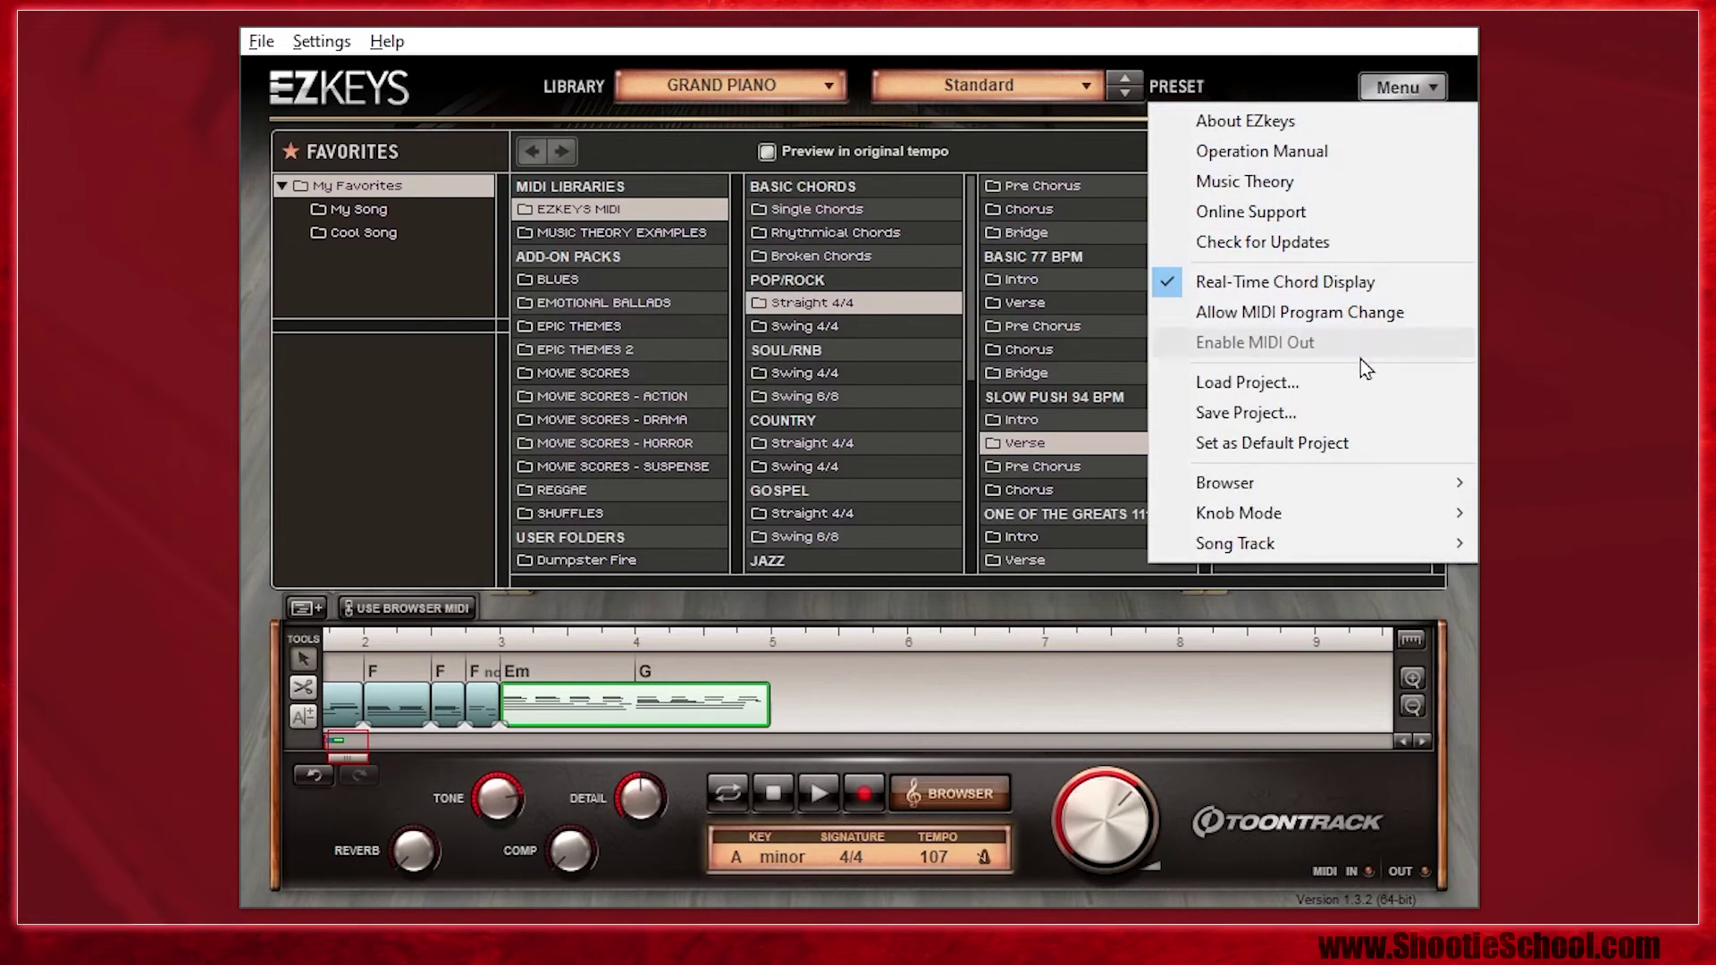
{"action": "mouse_move", "coordinate": [1340, 547]}
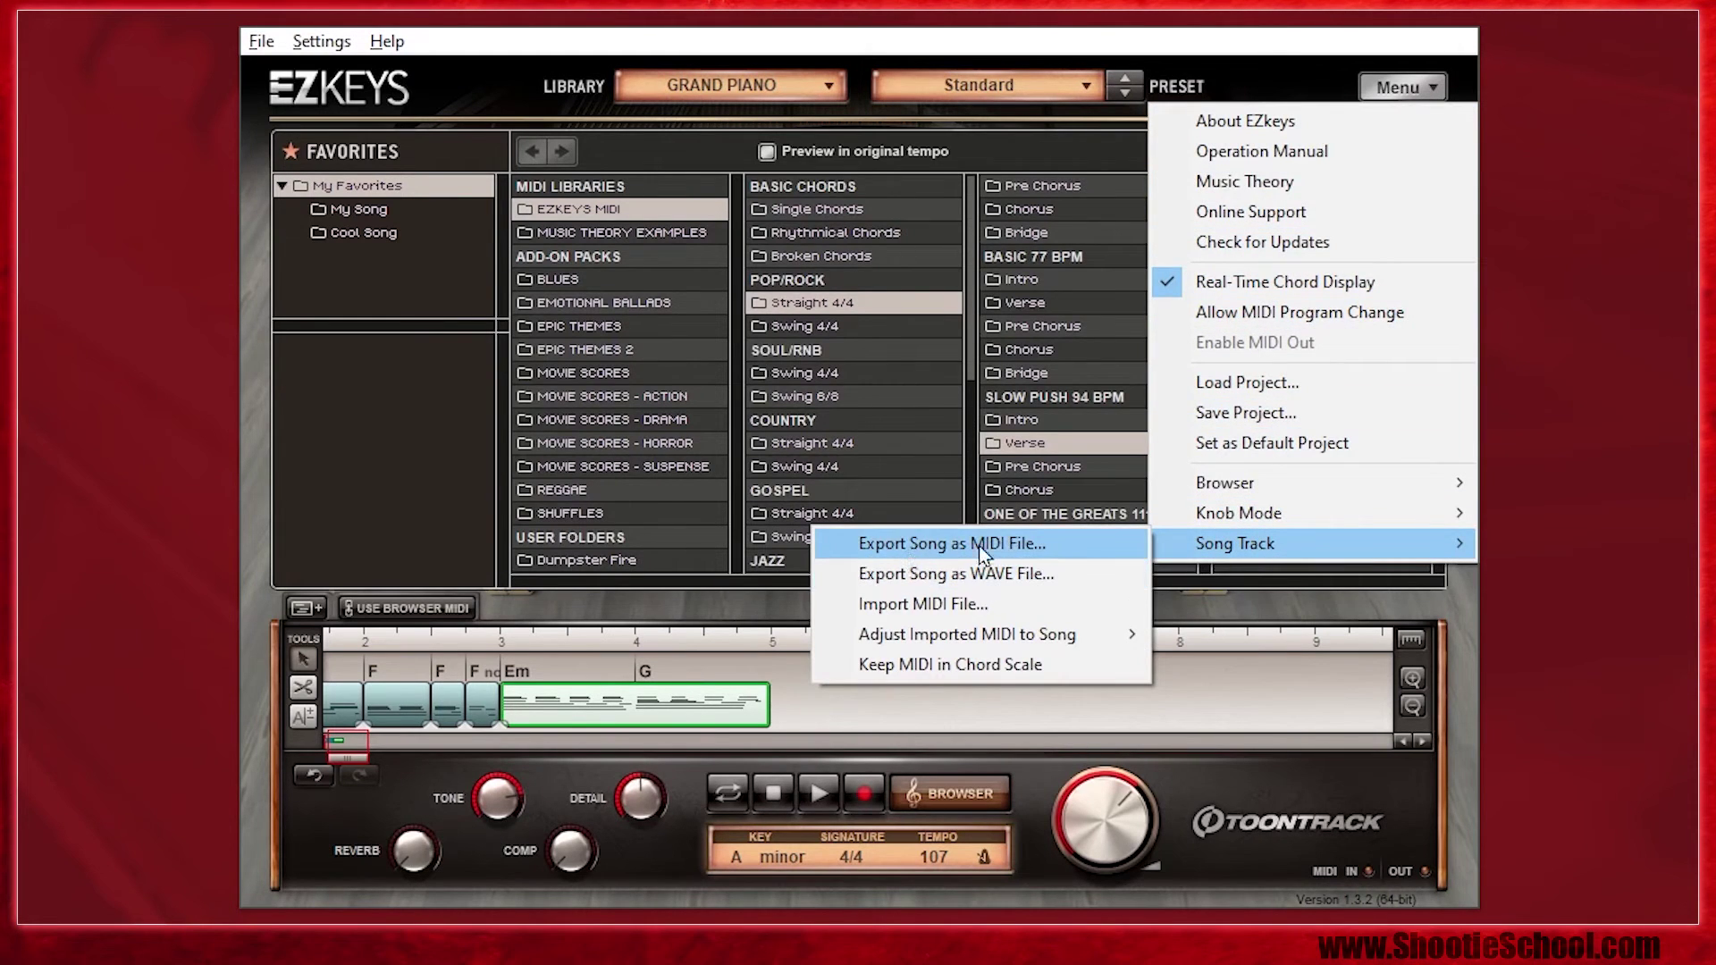
{"action": "left_click", "coordinate": [965, 727]}
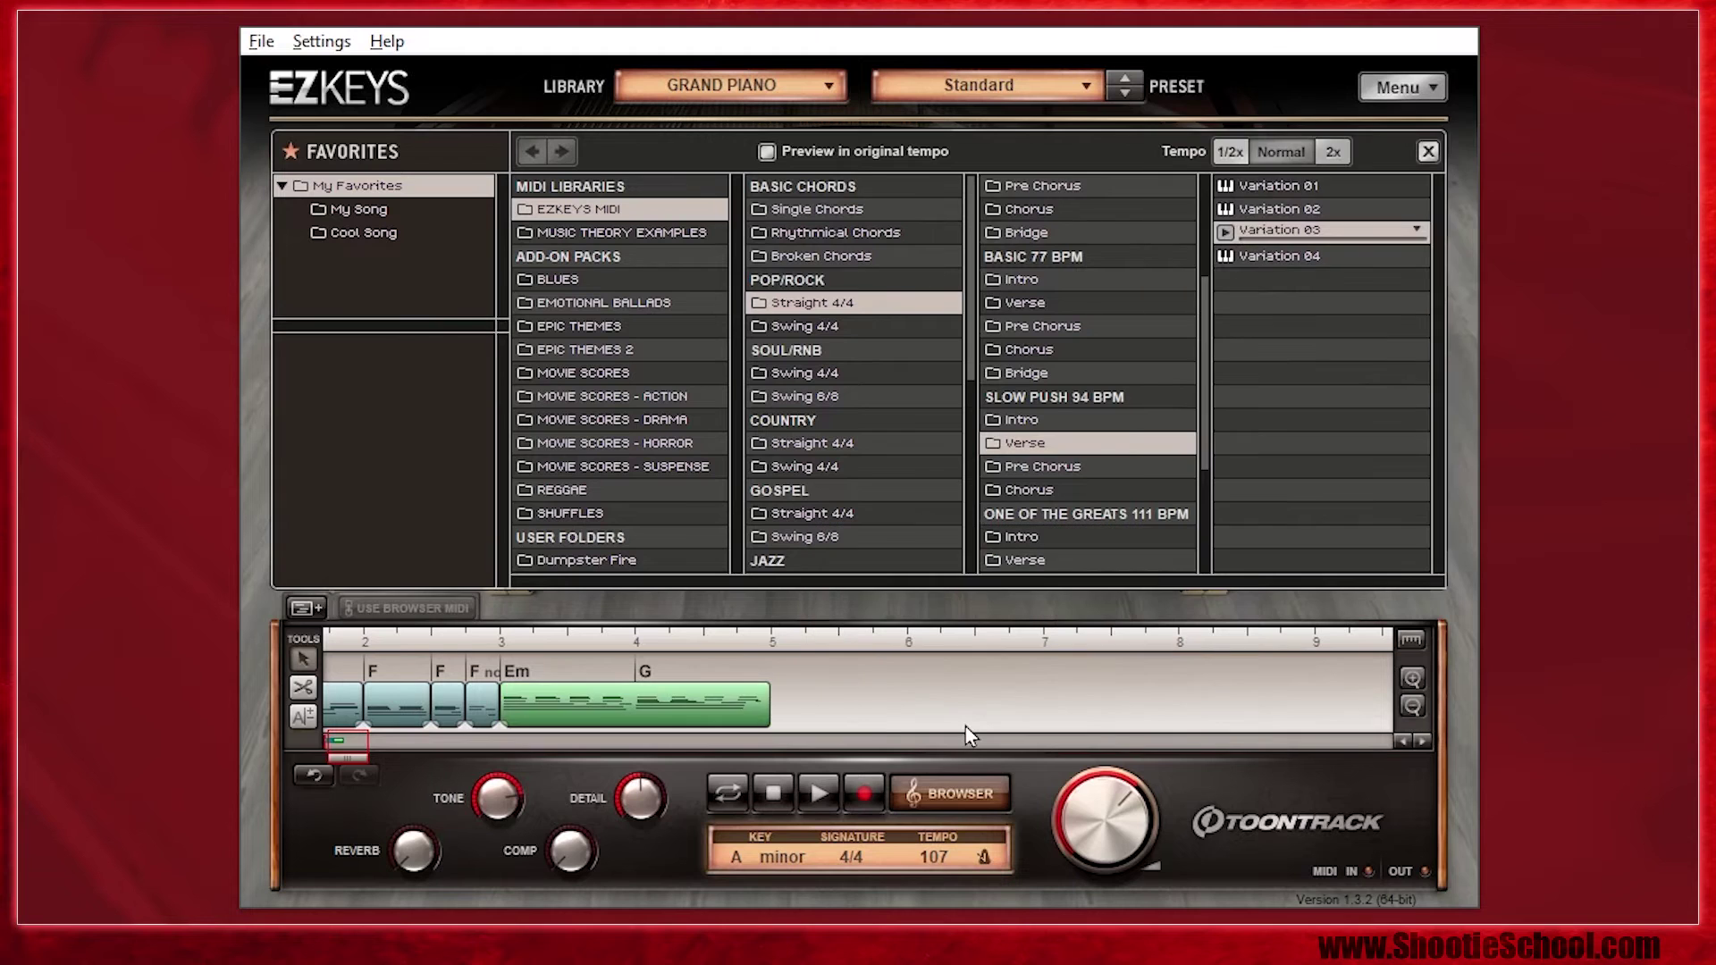
{"action": "left_click", "coordinate": [751, 90]}
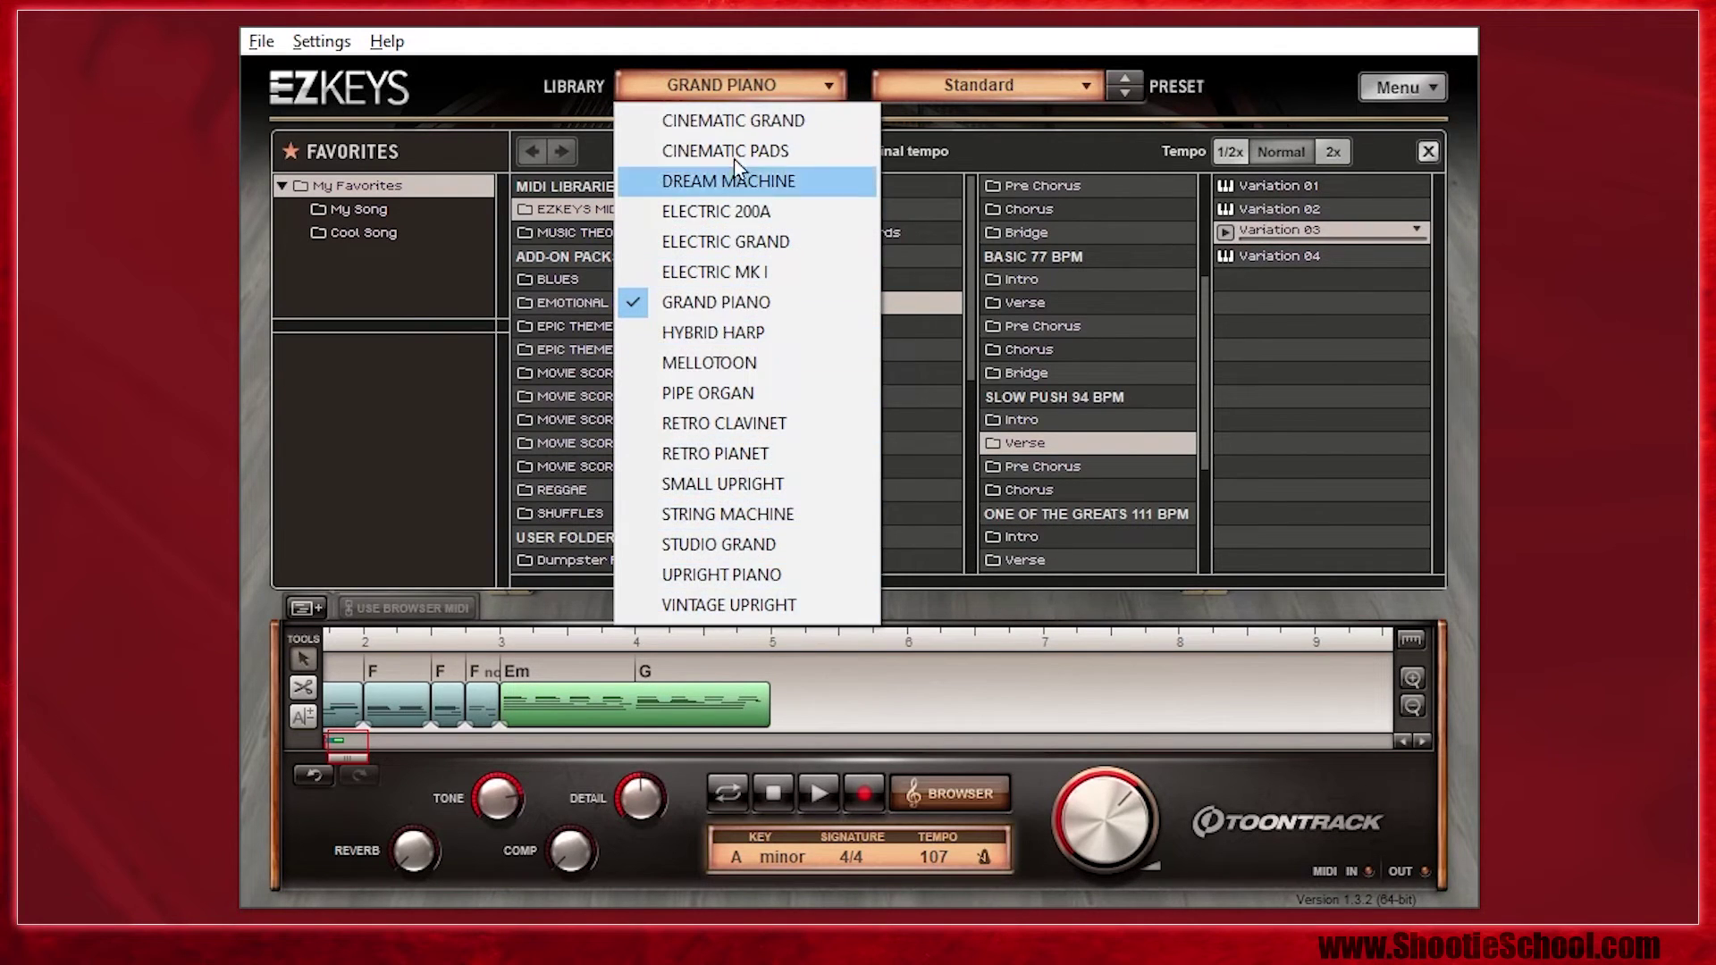
{"action": "left_click", "coordinate": [729, 31]}
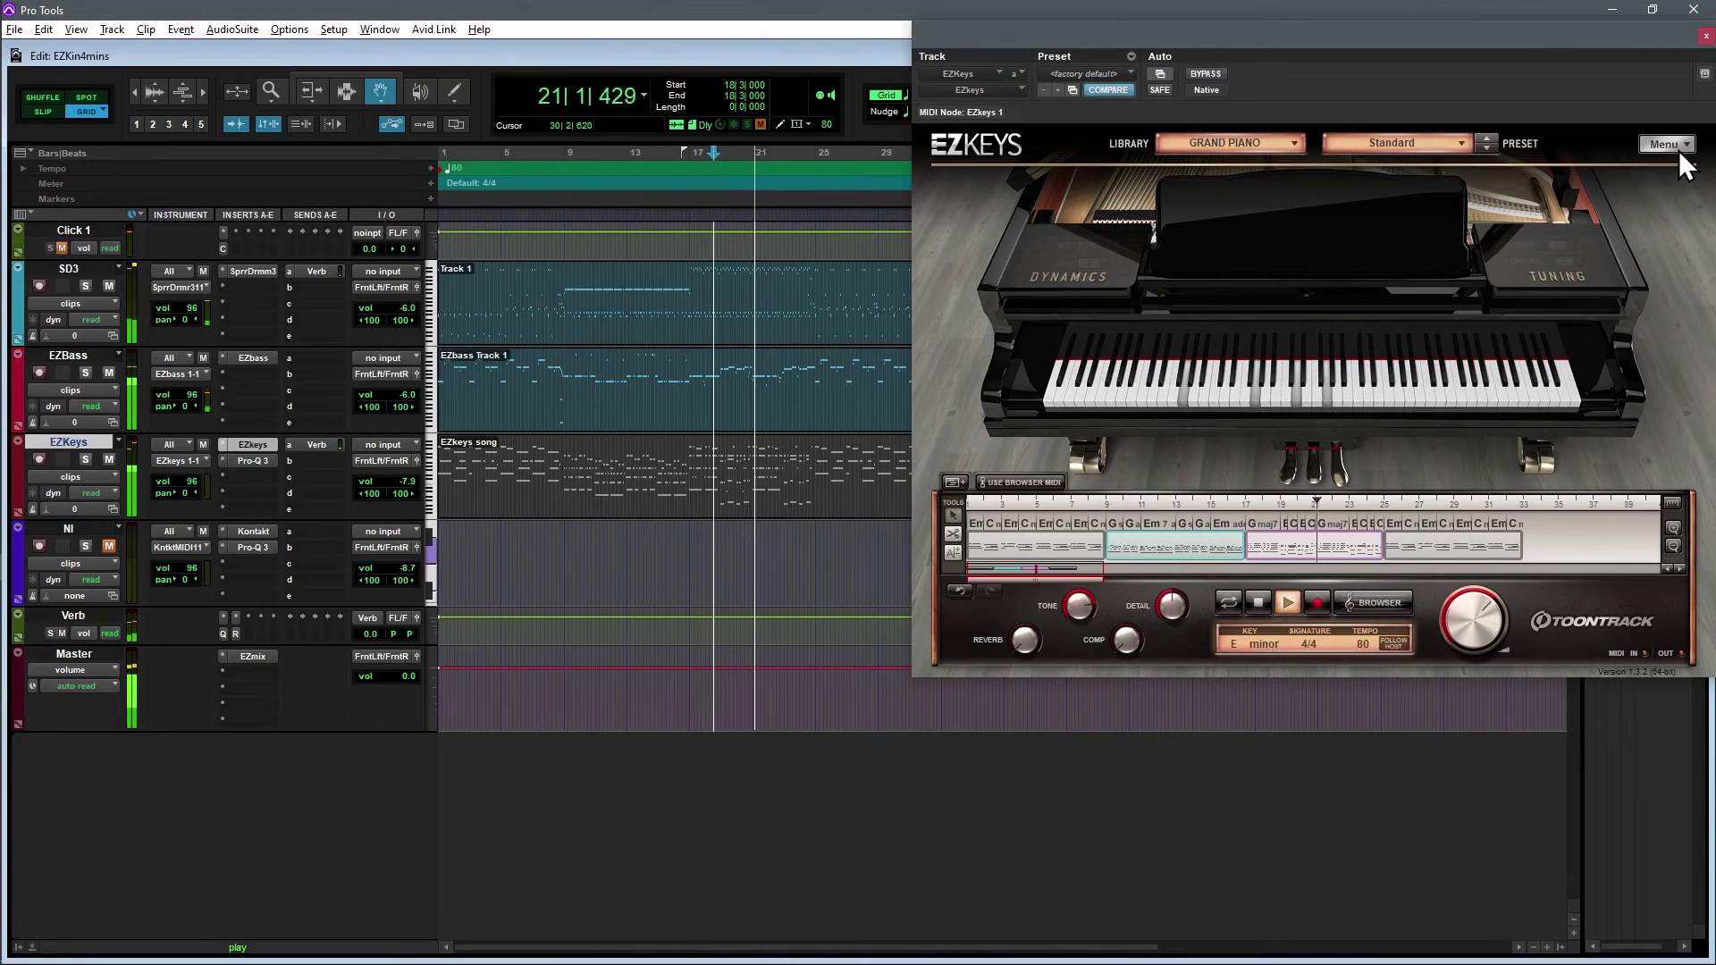
Set the NI track's MIDI input to the EZkeys MIDI output.
{"action": "left_click", "coordinate": [1675, 149]}
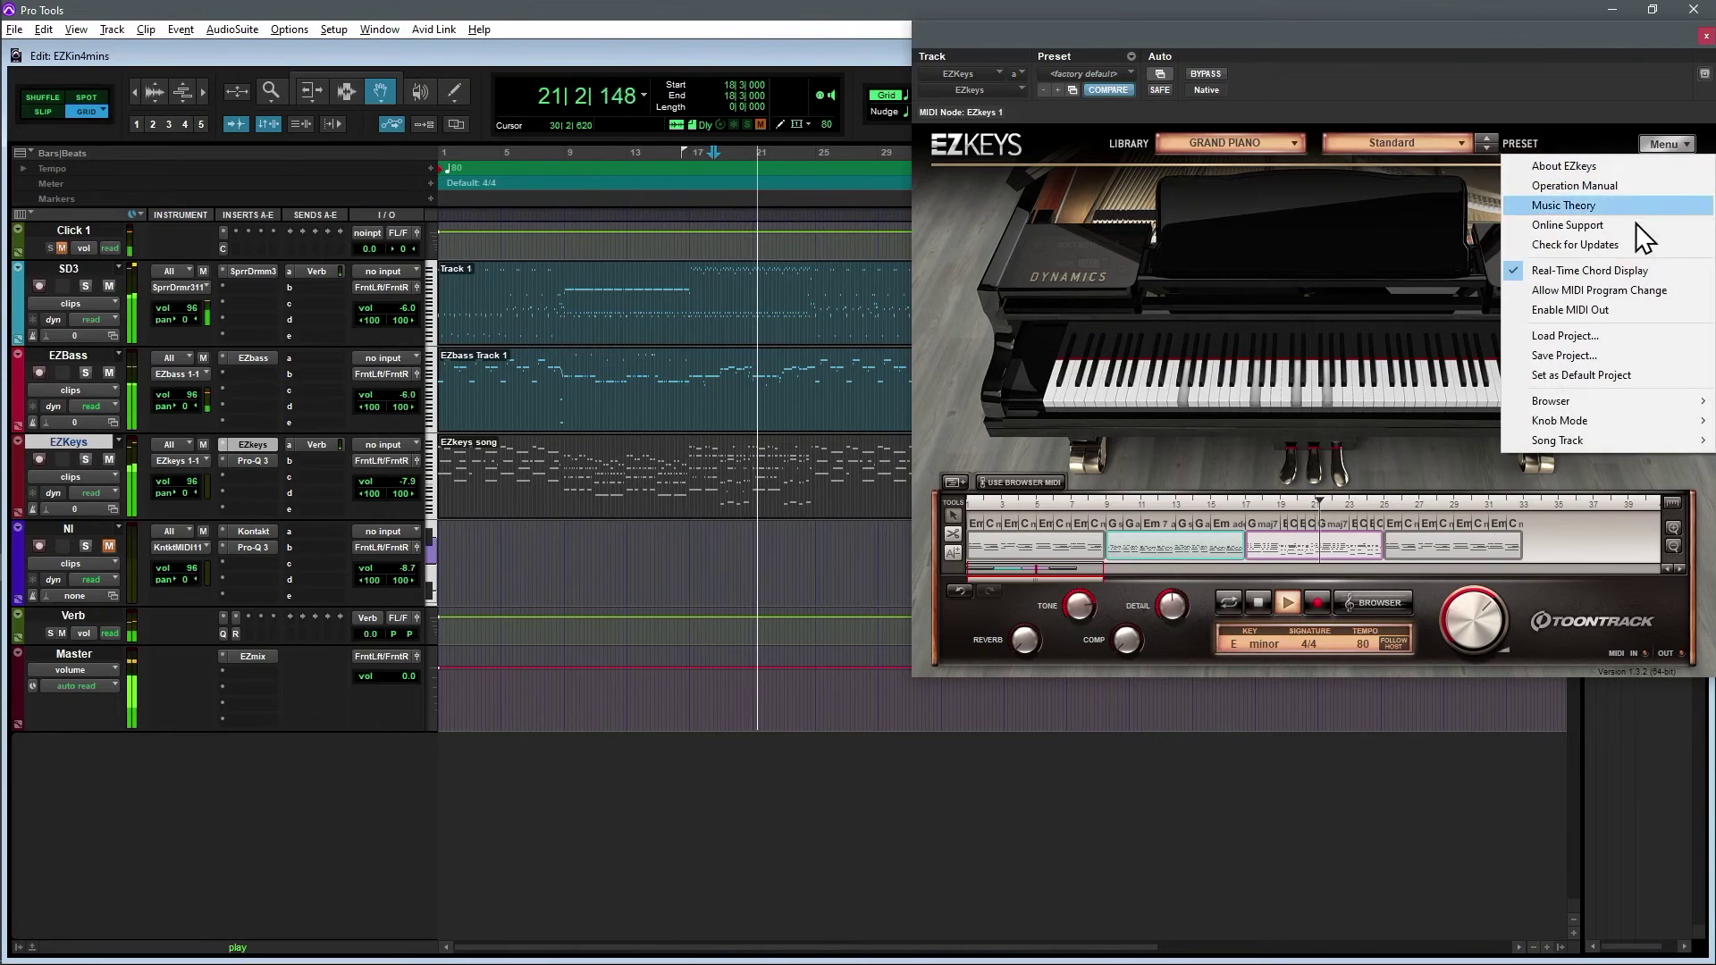
{"action": "left_click", "coordinate": [1602, 308]}
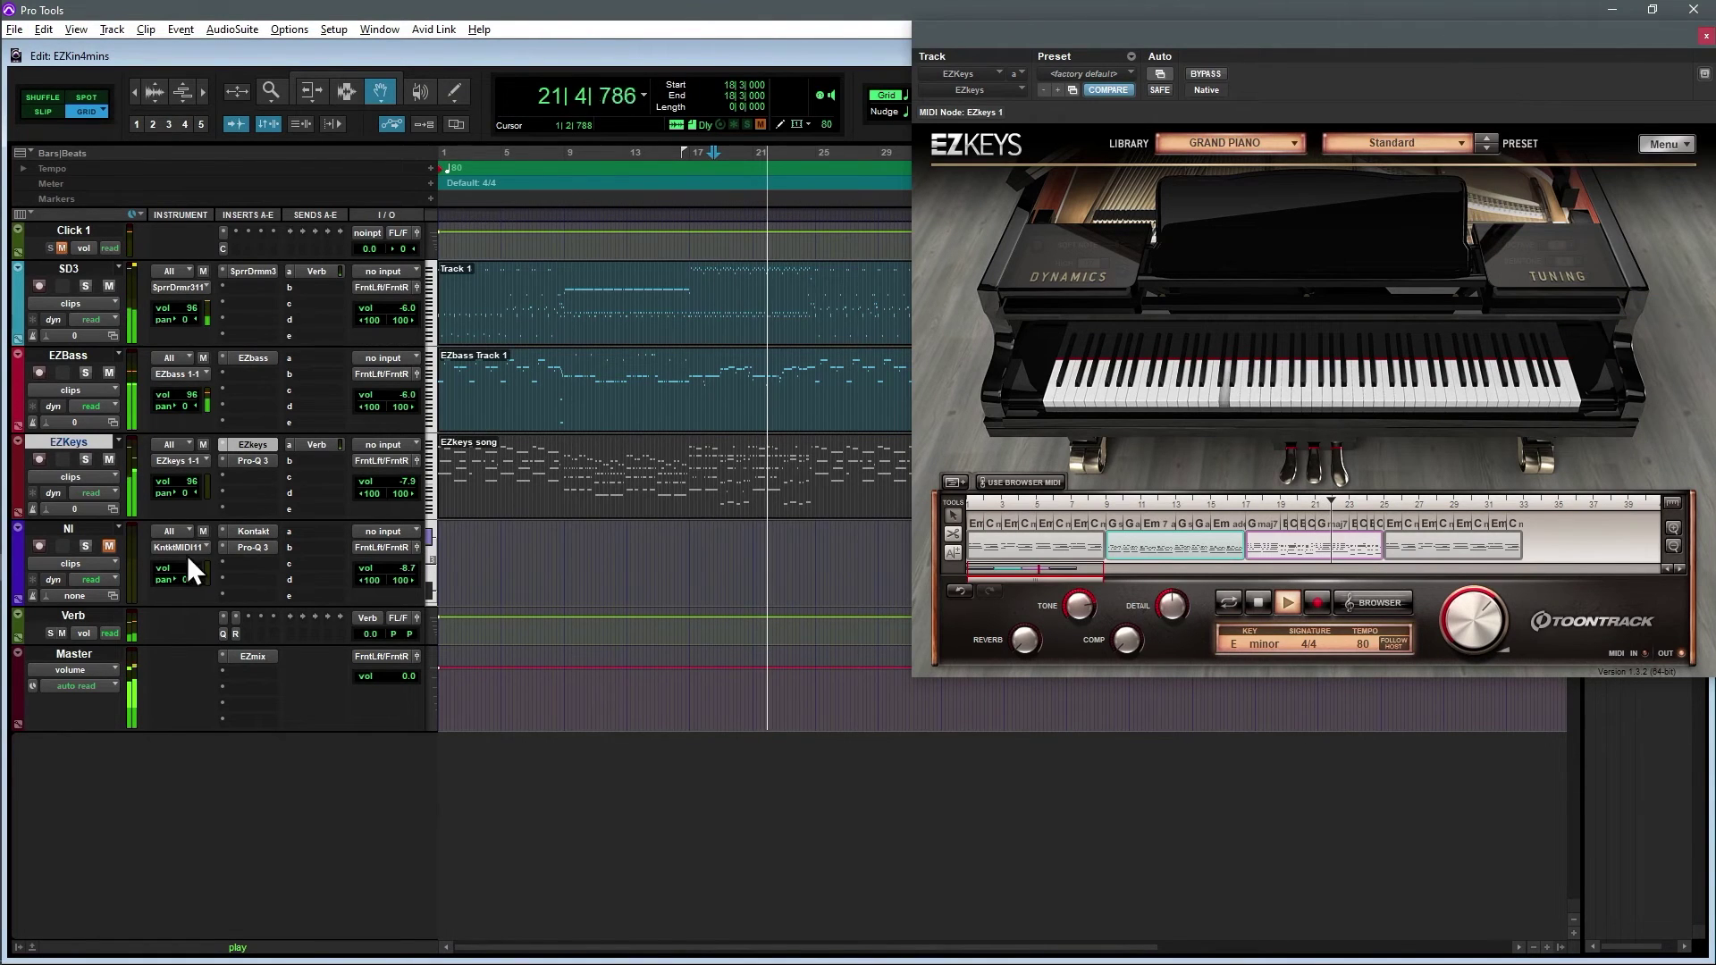
{"action": "left_click", "coordinate": [170, 531]}
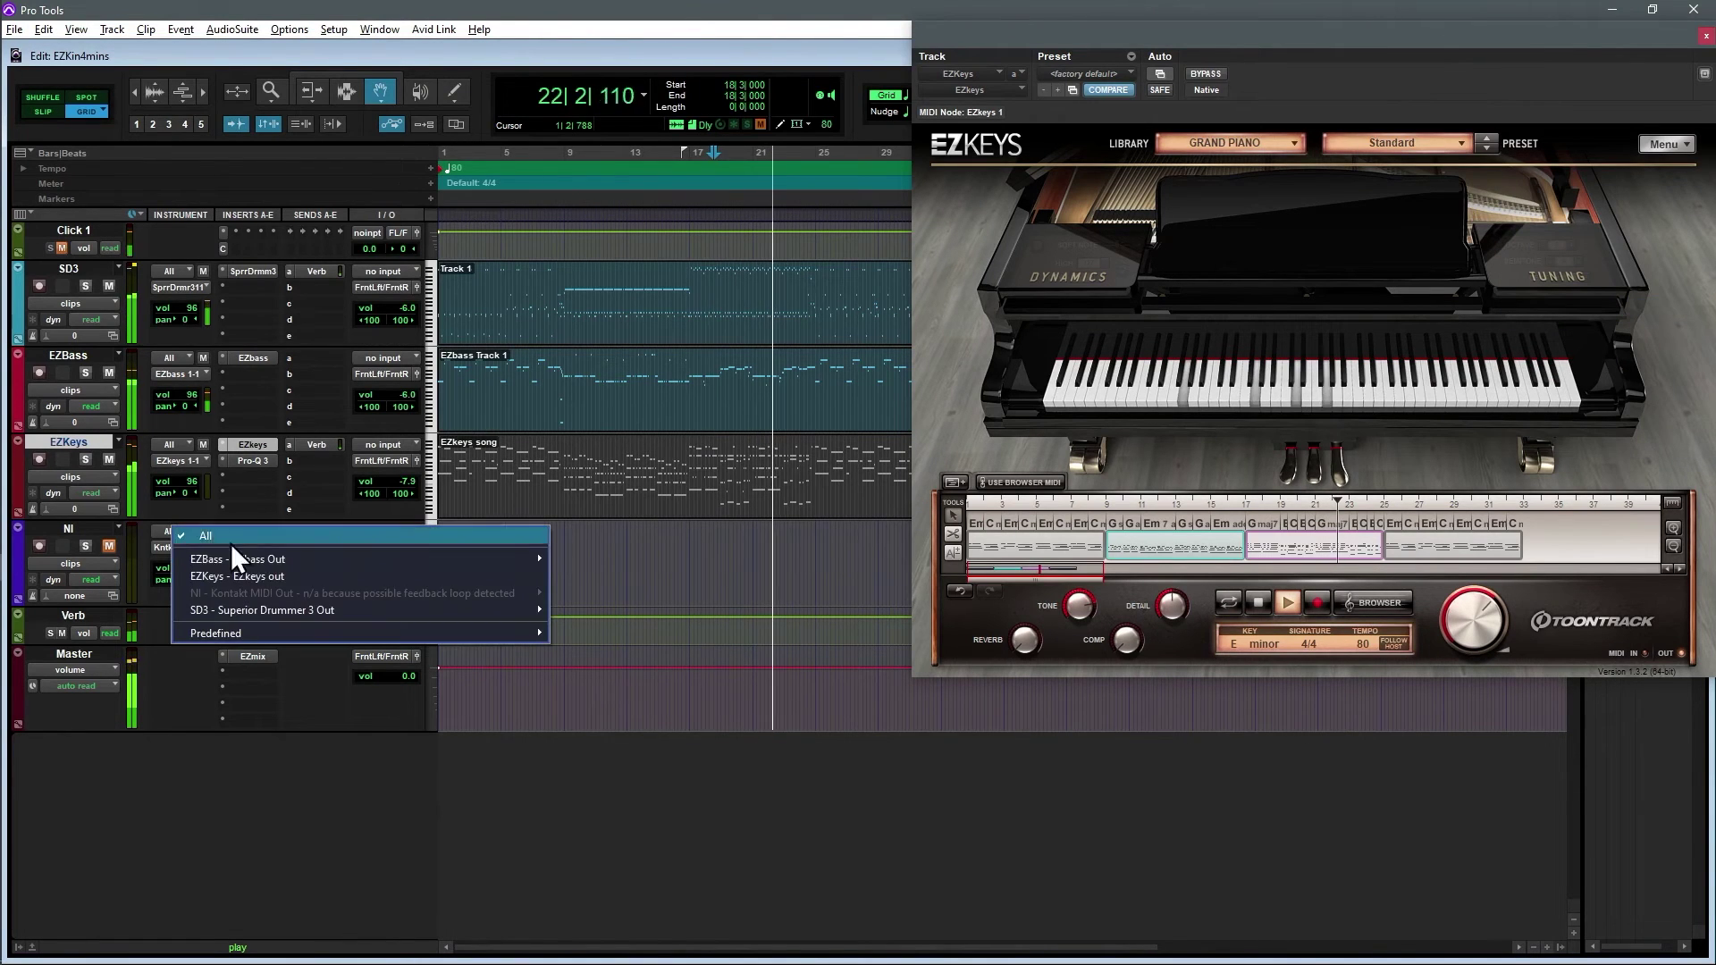
{"action": "left_click", "coordinate": [292, 576]}
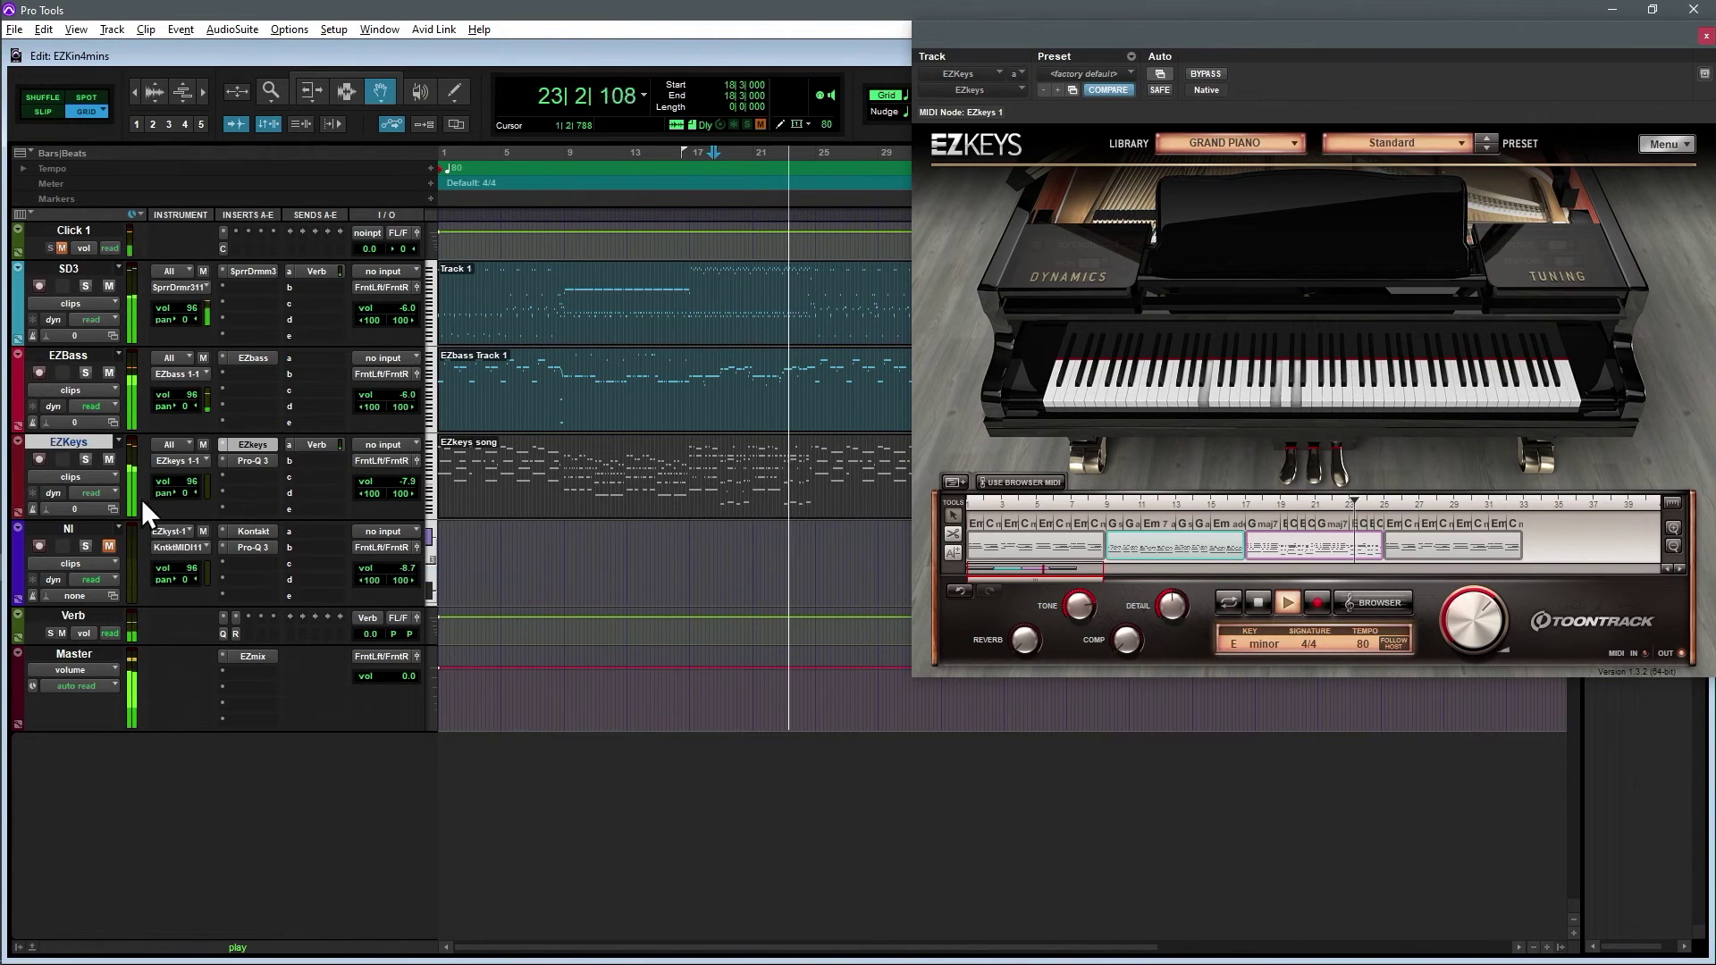
Mute the EZKeys track, unmute the NI track, and open the Kontakt instrument window.
{"action": "left_click", "coordinate": [109, 460]}
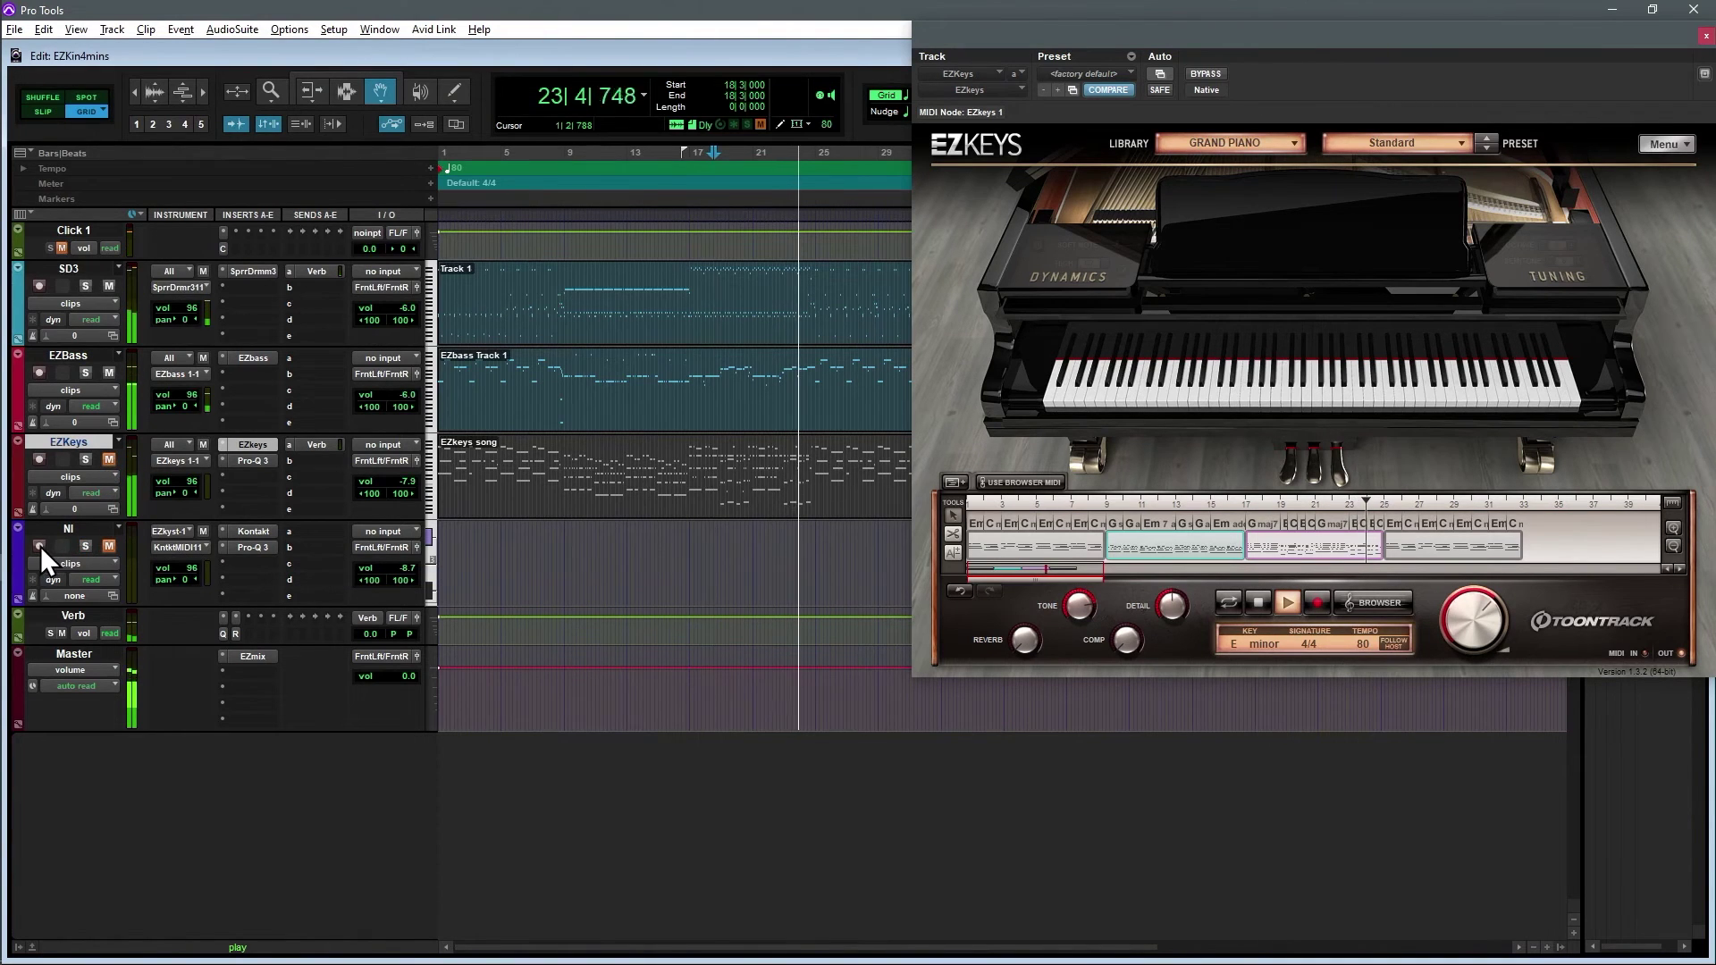
{"action": "left_click", "coordinate": [109, 546]}
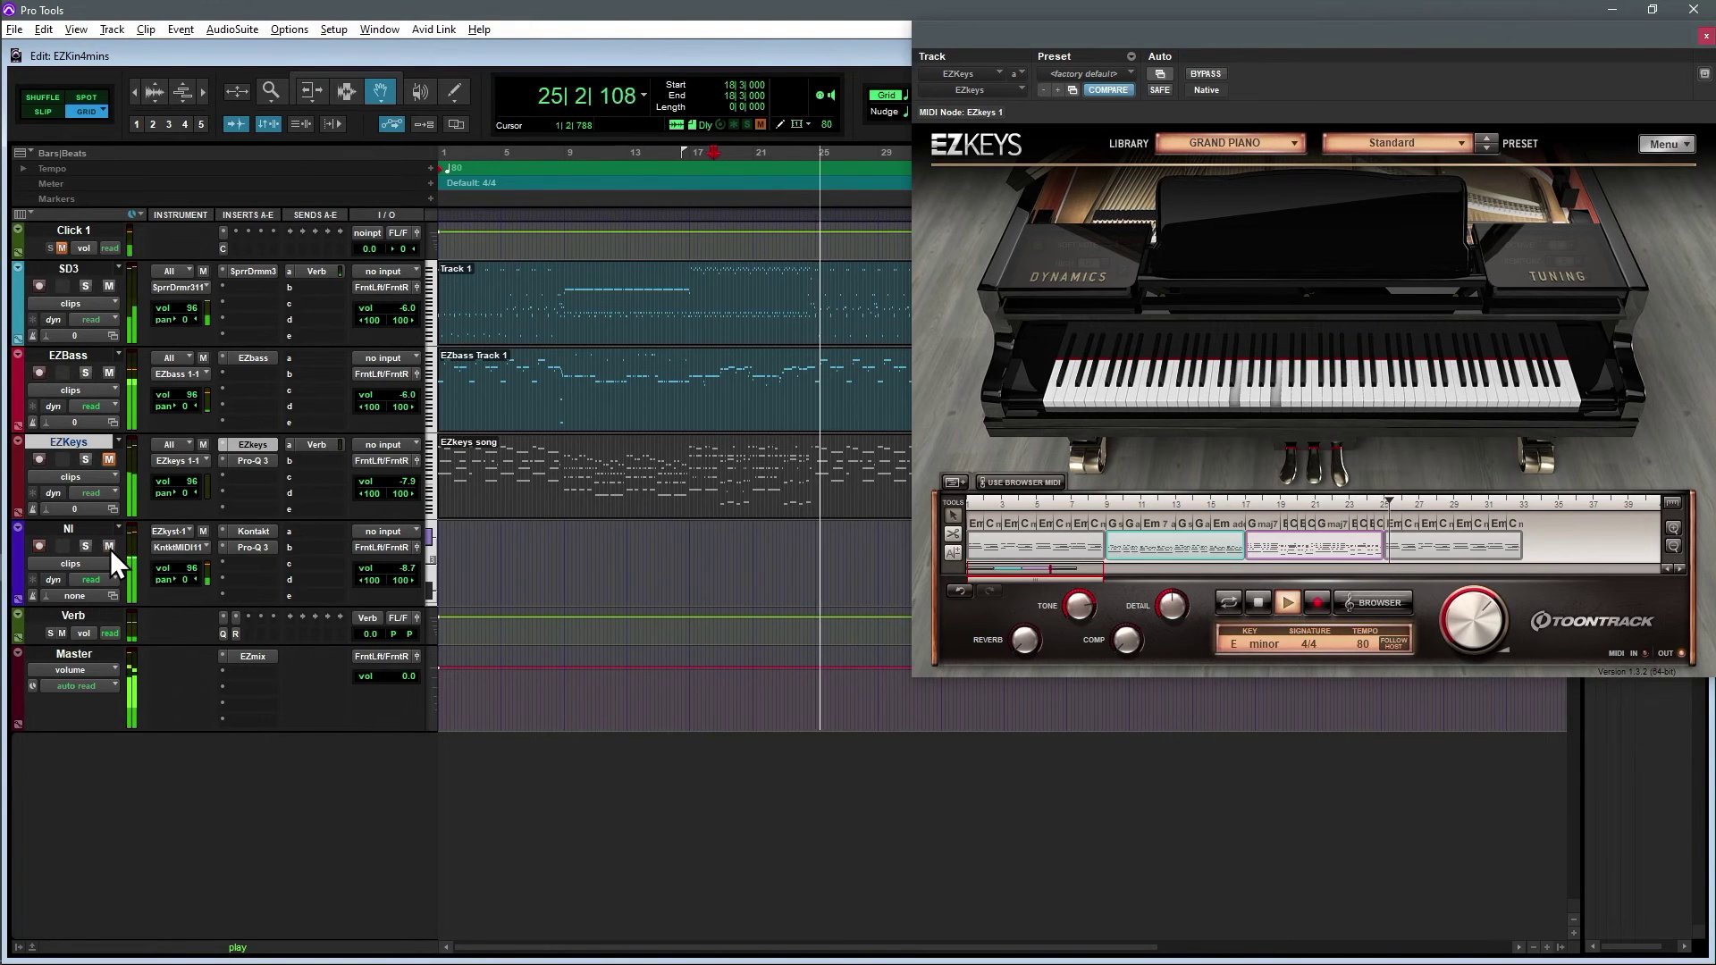
{"action": "left_click", "coordinate": [246, 531]}
{"action": "left_click_drag", "start_coordinate": [644, 31], "coordinate": [652, 18]}
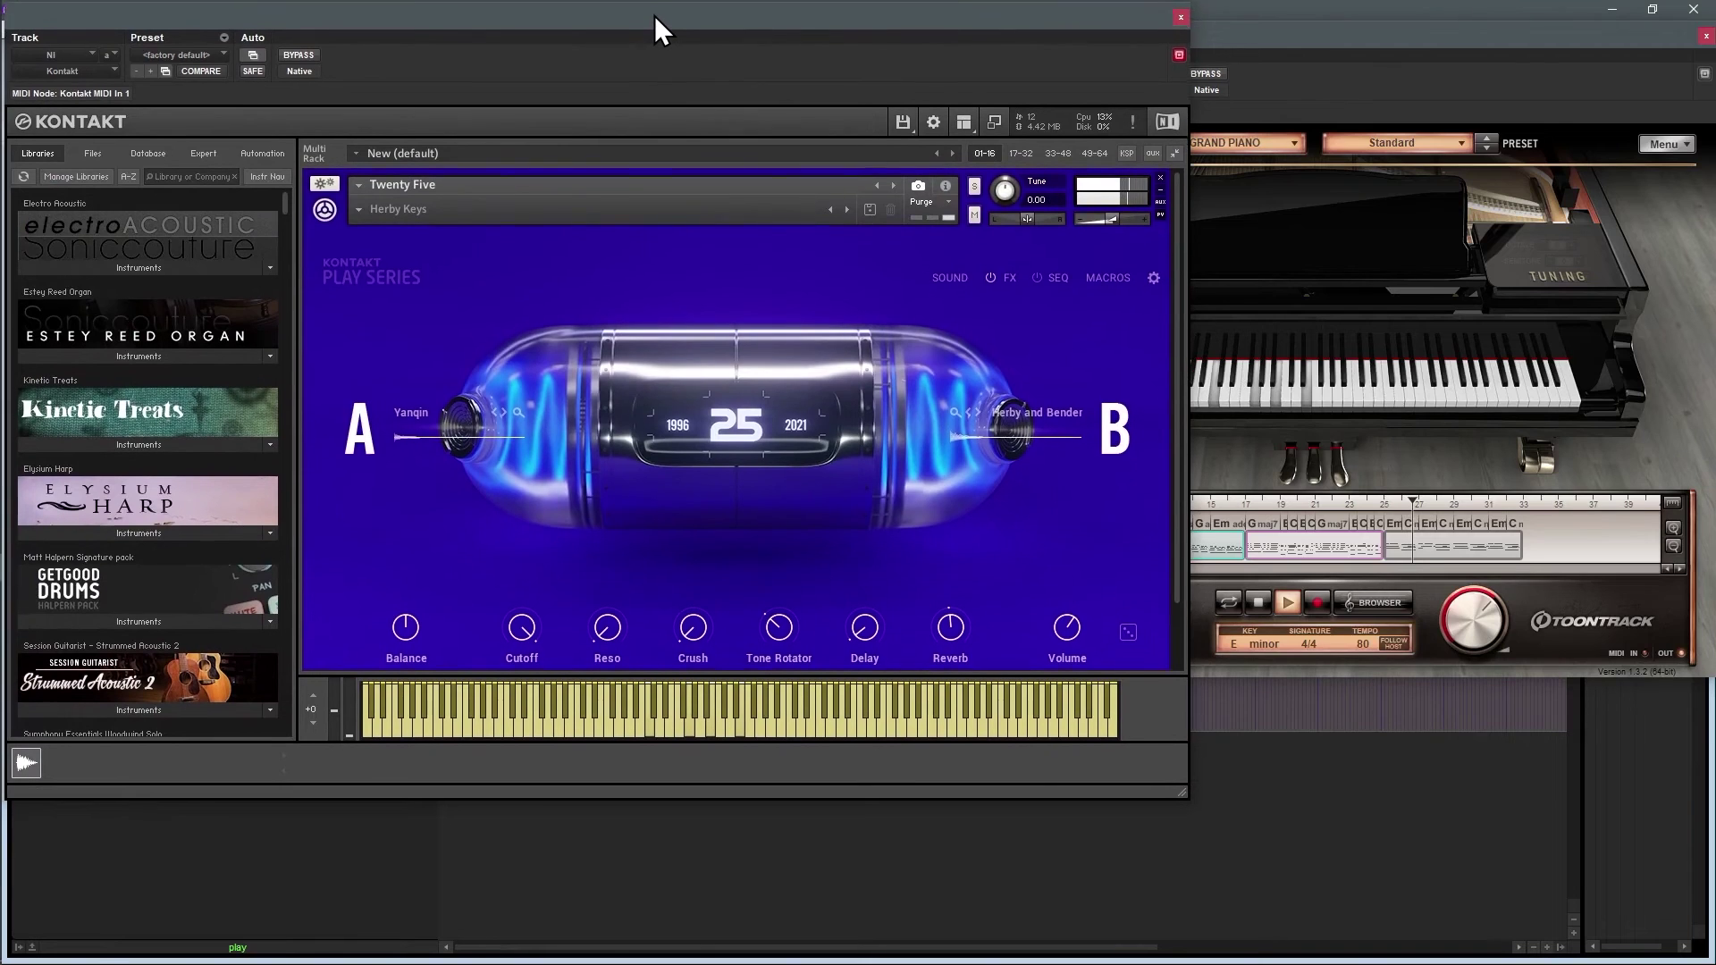